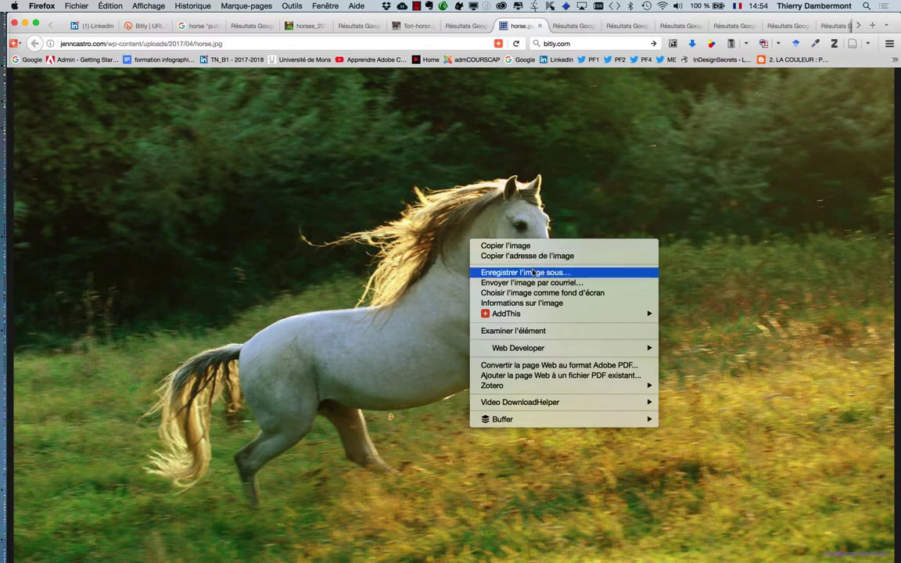
- Save horse.jpg and the full-size image of the brown horse grazing in a fenced field, maxresdefault.jpg, to the desktop
{"action": "left_click", "coordinate": [509, 272]}
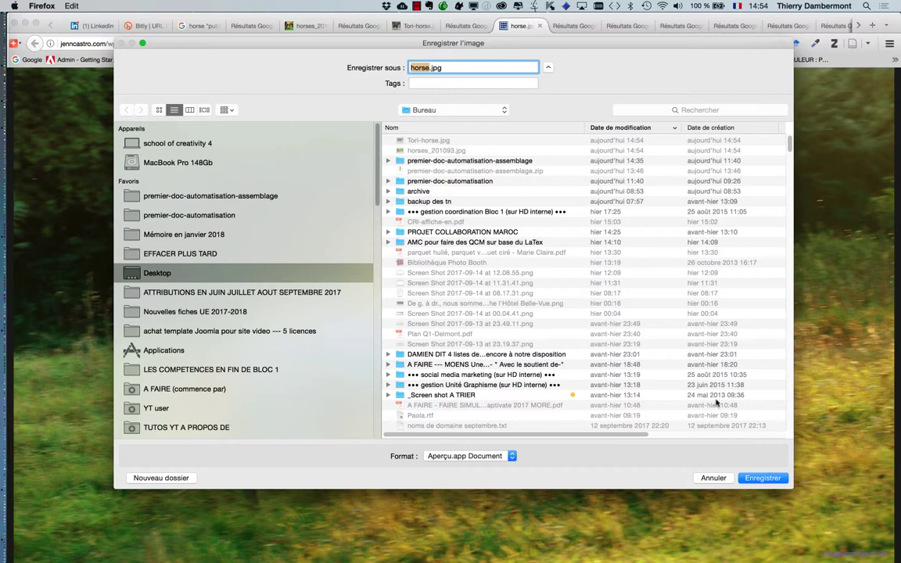
{"action": "key", "text": "Return"}
{"action": "key", "text": "ctrl+Tab"}
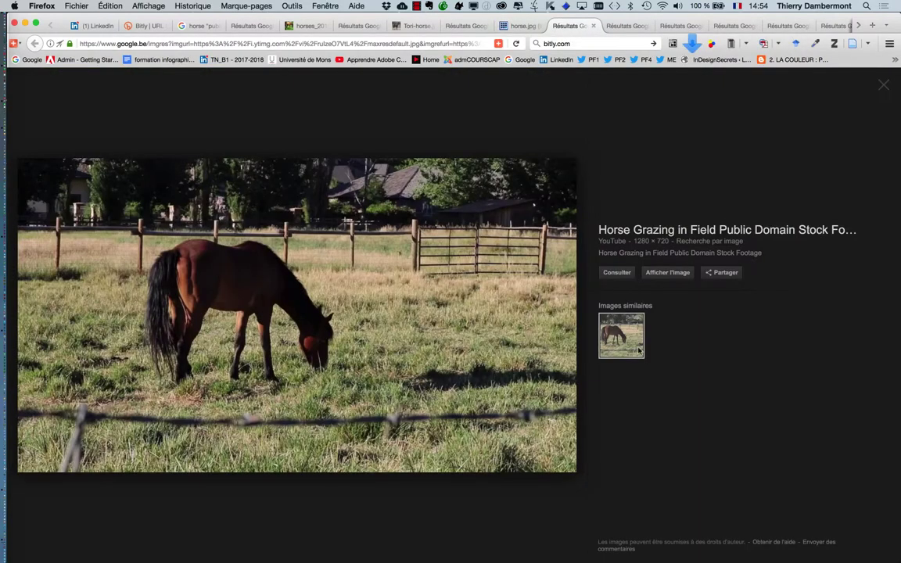
{"action": "left_click", "coordinate": [658, 276]}
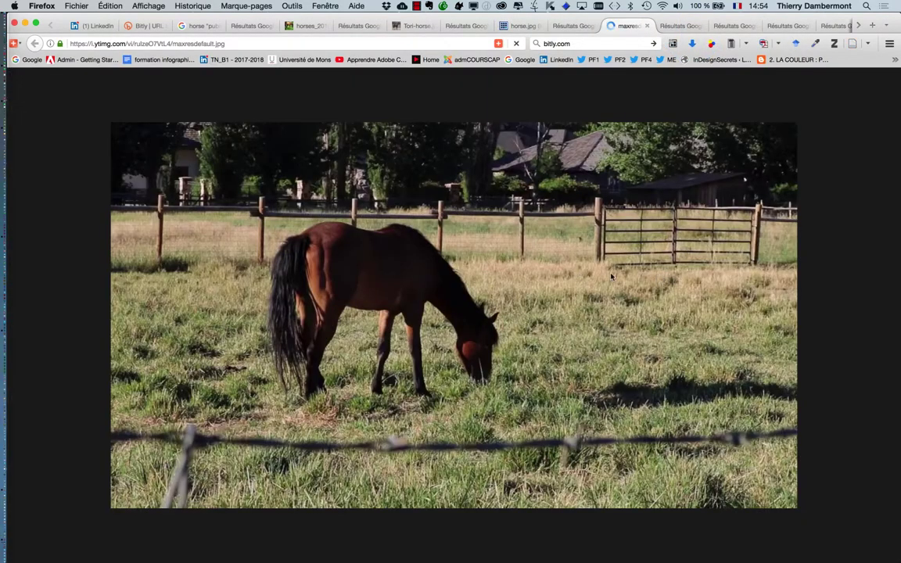
{"action": "right_click", "coordinate": [428, 257]}
{"action": "left_click", "coordinate": [473, 289]}
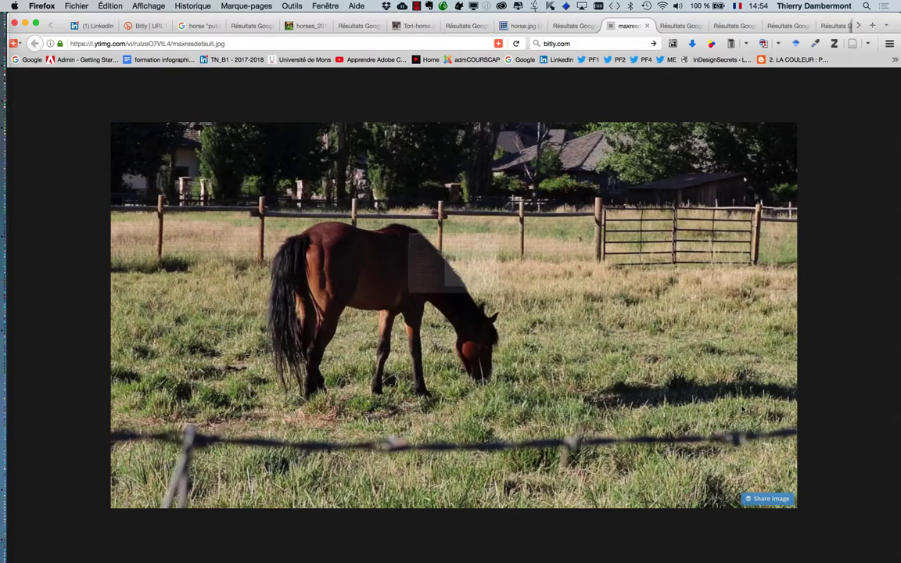
{"action": "left_click", "coordinate": [763, 479]}
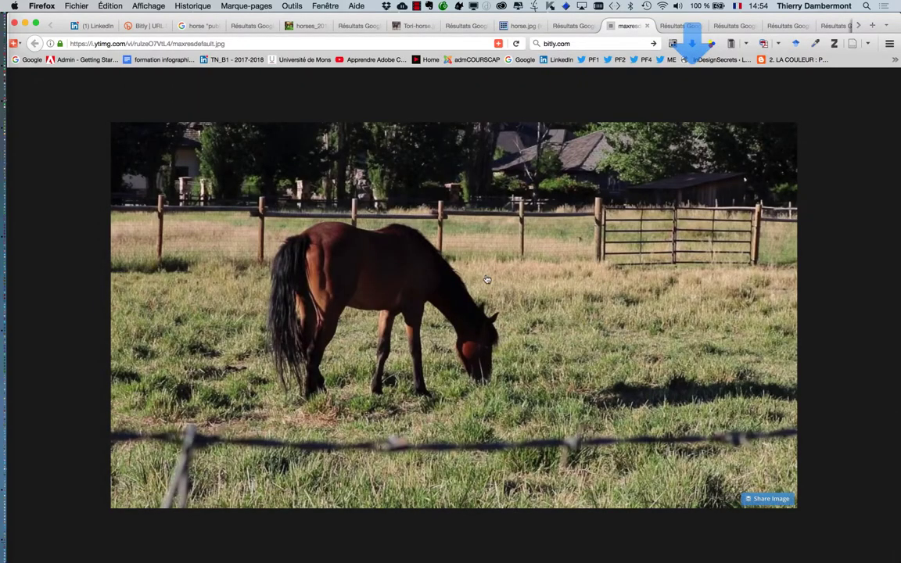
- Display the black Marwari stallion image at full size and save it to the desktop
{"action": "key", "text": "ctrl+Tab"}
{"action": "left_click", "coordinate": [678, 272]}
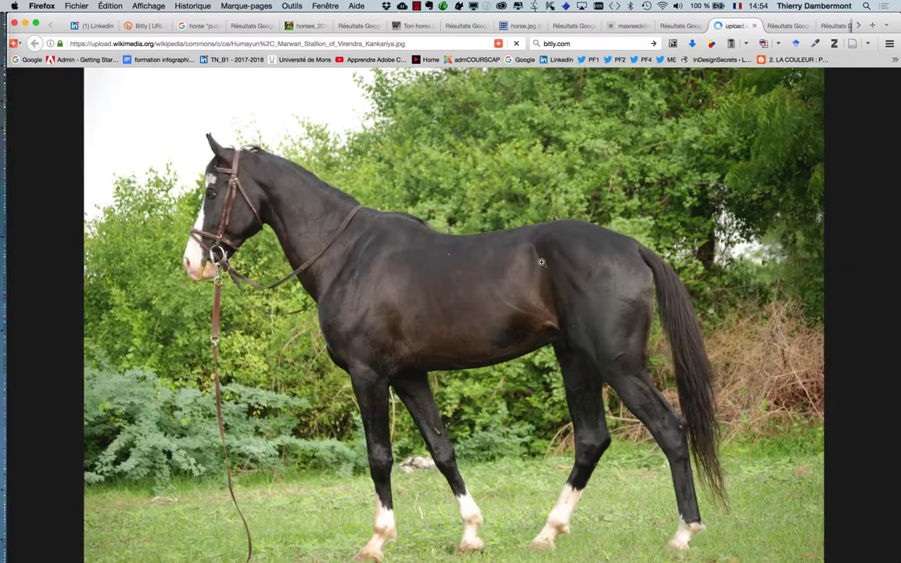
{"action": "right_click", "coordinate": [479, 250]}
{"action": "left_click", "coordinate": [530, 283]}
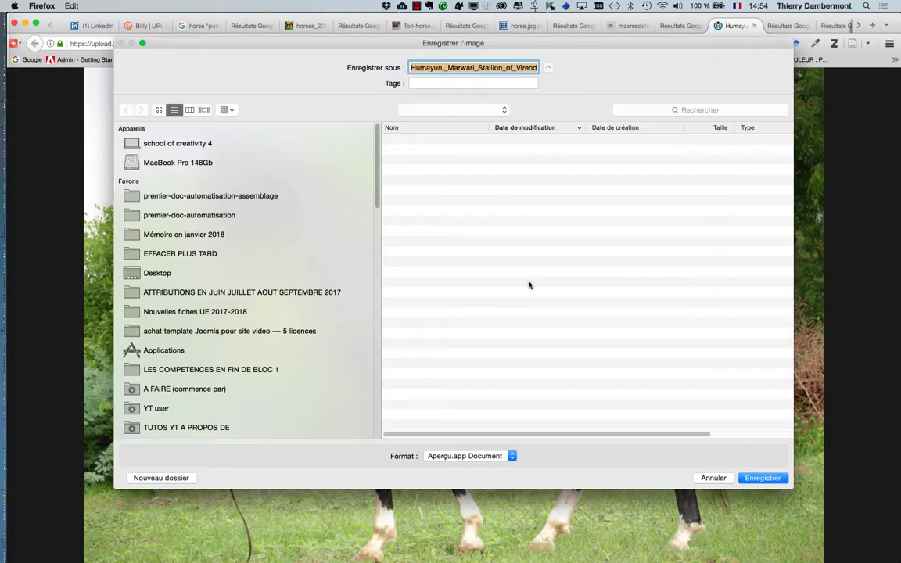
{"action": "left_click", "coordinate": [763, 478]}
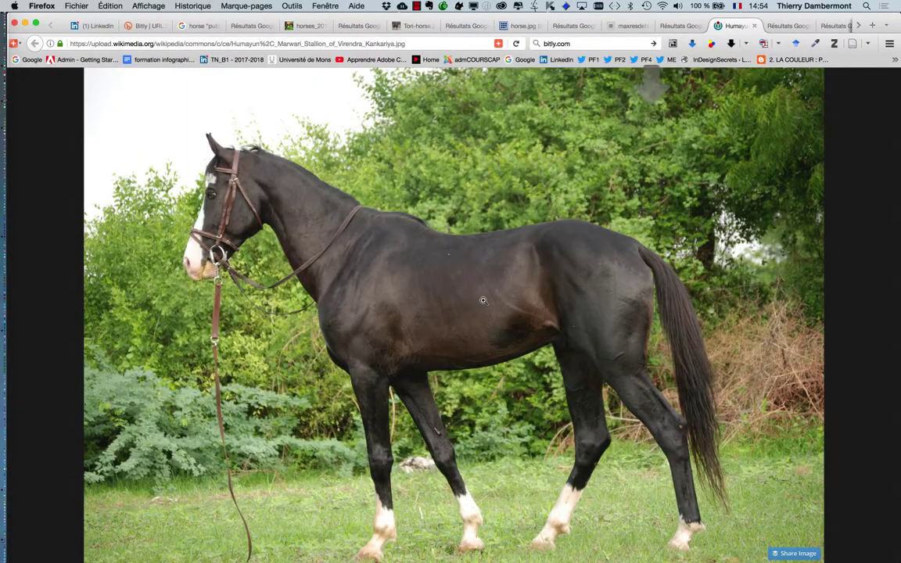
- Display the 3840 × 2160 brown horse portrait at full size and save it to the desktop as Horse_Portrait2_uhd.jpg
{"action": "key", "text": "ctrl+Tab"}
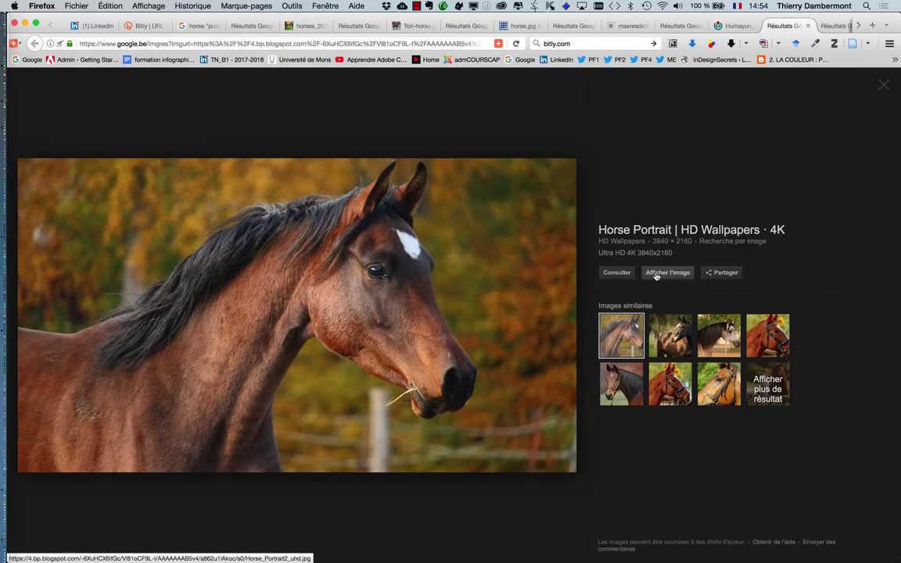
{"action": "left_click", "coordinate": [664, 270]}
{"action": "right_click", "coordinate": [415, 269]}
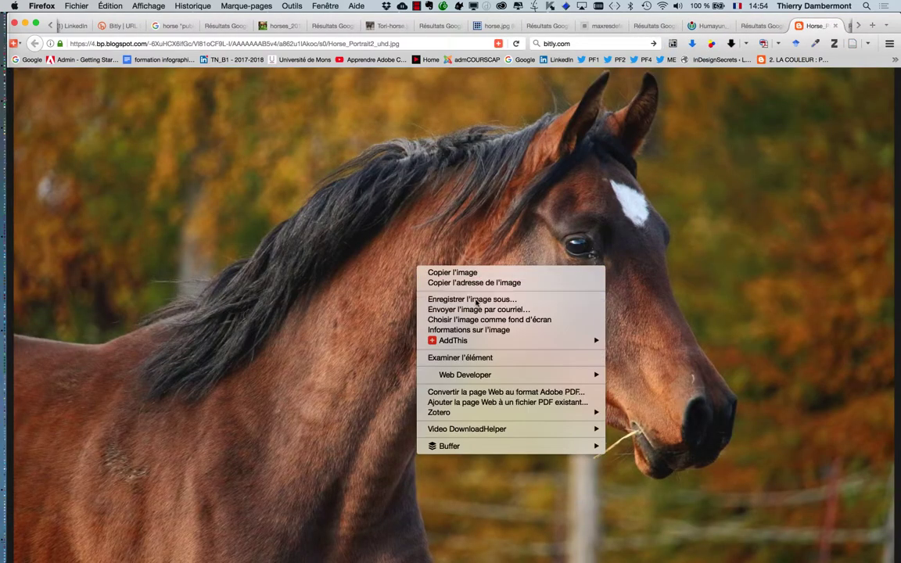
{"action": "left_click", "coordinate": [527, 296]}
{"action": "left_click", "coordinate": [763, 478]}
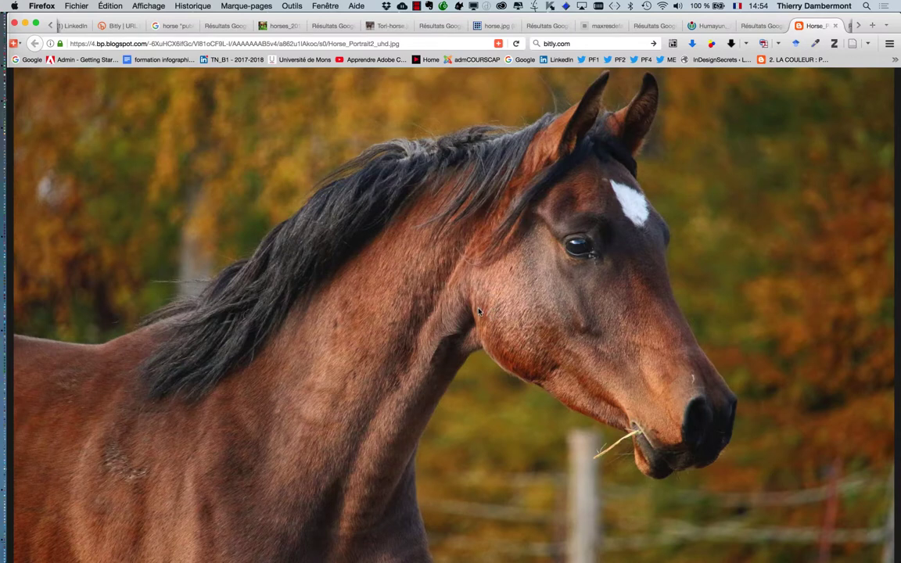
- Display the picture of the two grazing horses at full size and save it to the desktop as horses-grazing.jpg
{"action": "key", "text": "ctrl+Tab"}
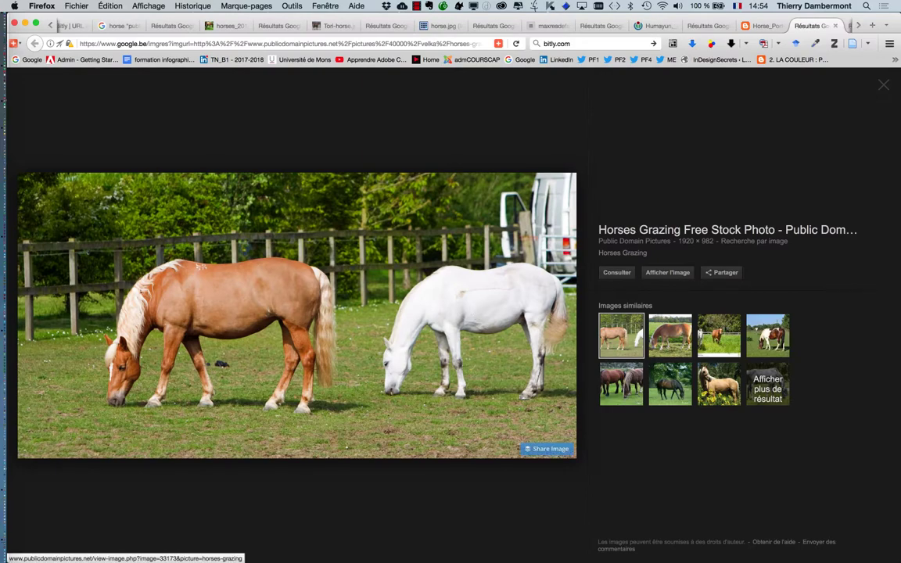
{"action": "key", "text": "ctrl+Tab"}
{"action": "key", "text": "ctrl+shift+Tab"}
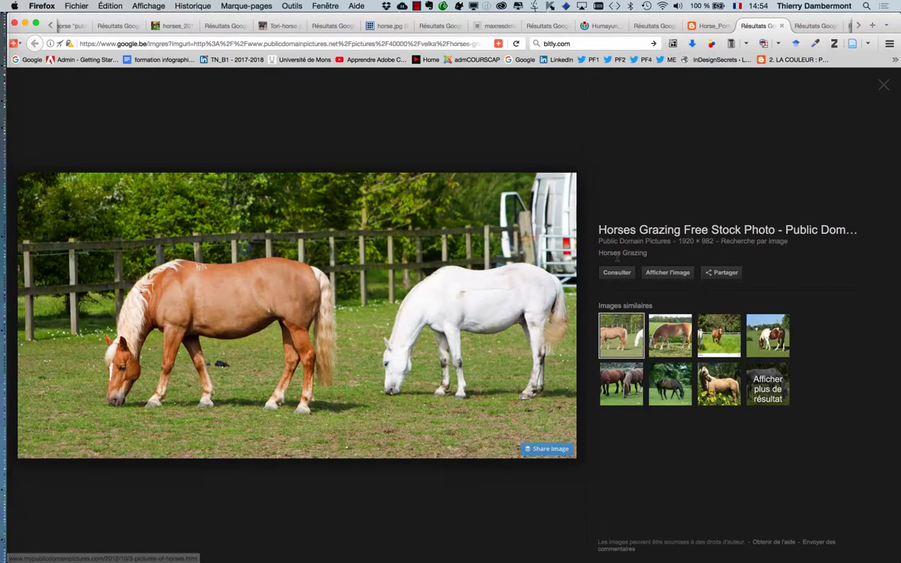
{"action": "left_click", "coordinate": [659, 272]}
{"action": "right_click", "coordinate": [447, 291]}
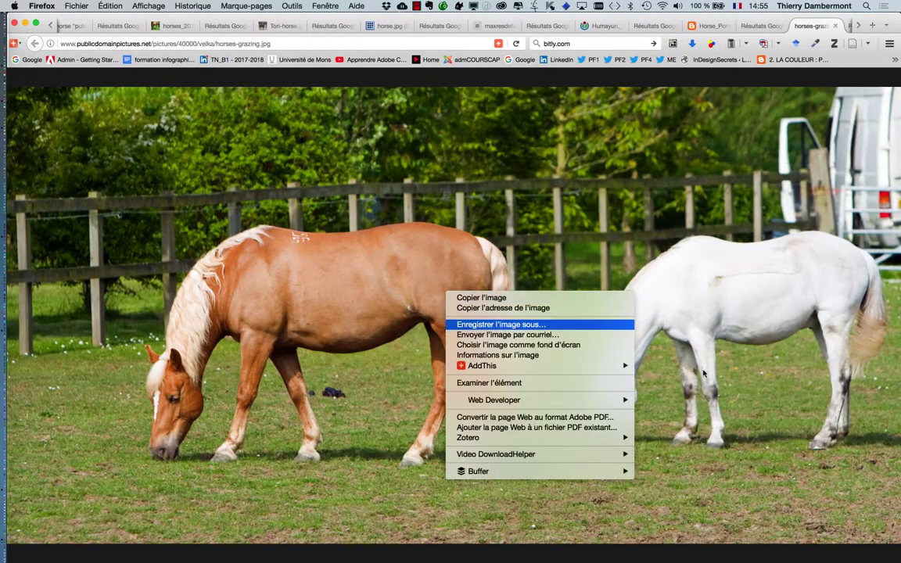
{"action": "key", "text": "Return"}
{"action": "left_click", "coordinate": [760, 477]}
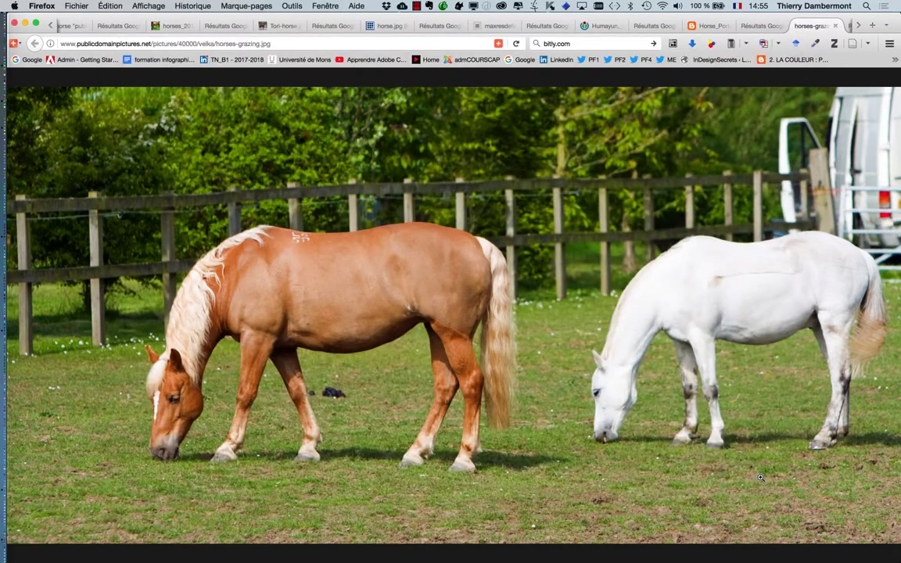
- Display the palomino horse eating grass at full size and save it to the desktop as horse-public-domain-picture.JPG
{"action": "key", "text": "ctrl+Tab"}
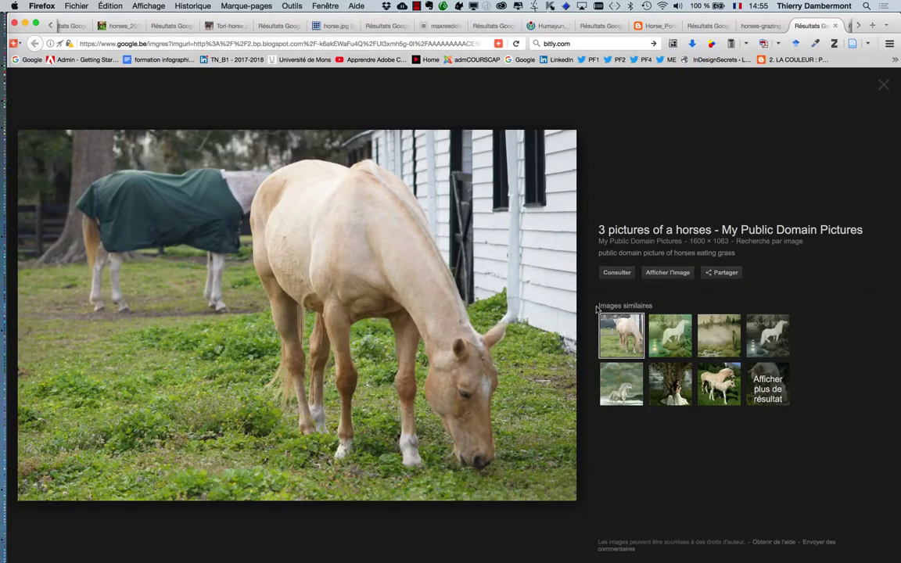
{"action": "left_click", "coordinate": [668, 272]}
{"action": "right_click", "coordinate": [480, 281]}
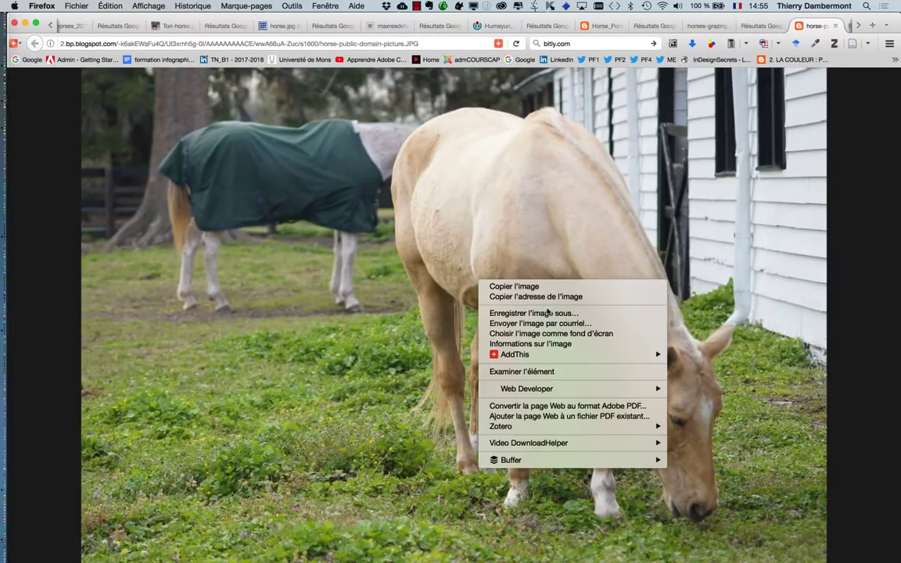
{"action": "left_click", "coordinate": [547, 313]}
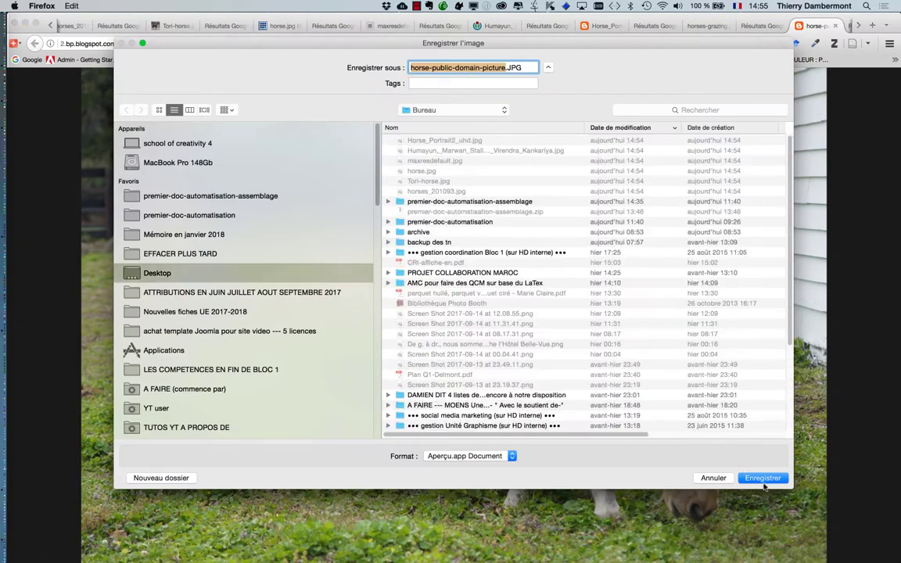
{"action": "left_click", "coordinate": [762, 479]}
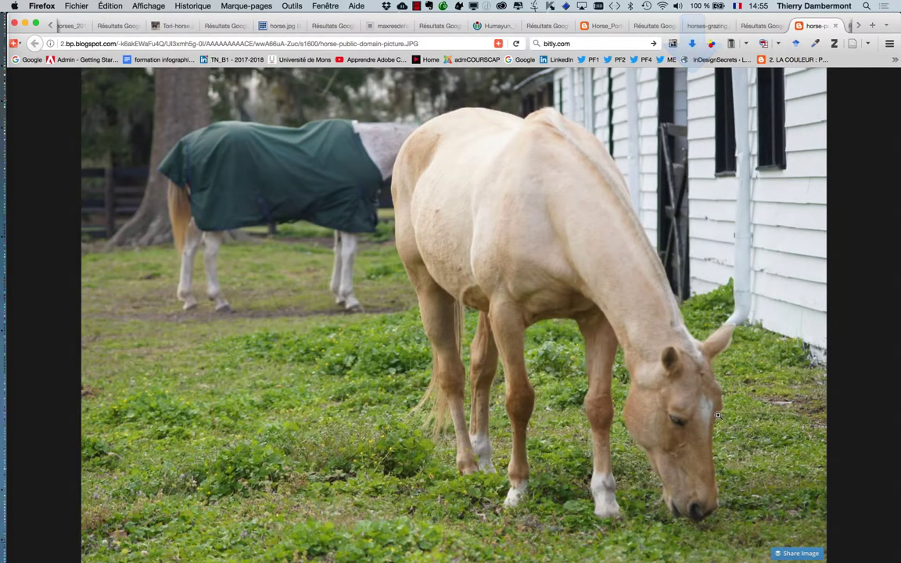
- Display the painting of the rearing black horse at full size and save it to the desktop
{"action": "key", "text": "ctrl+Tab"}
{"action": "left_click", "coordinate": [669, 274]}
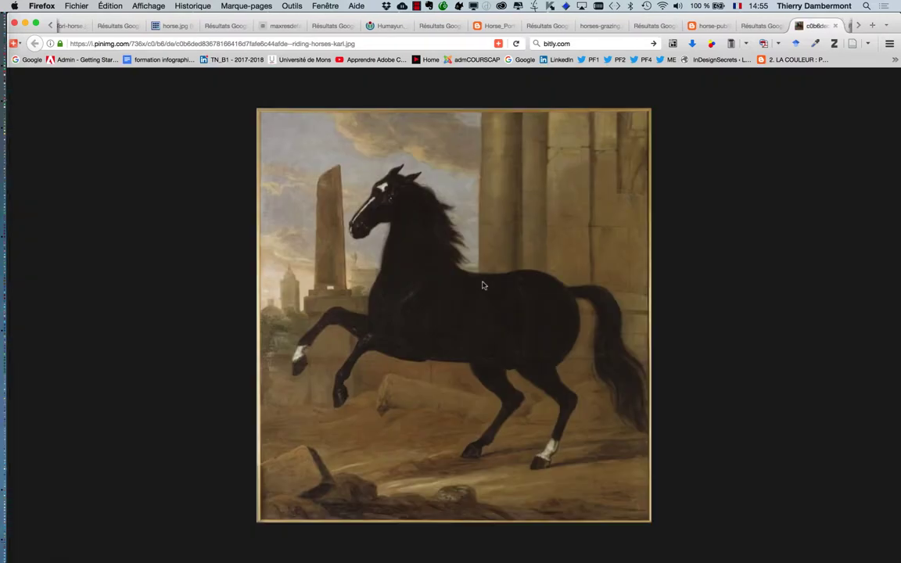
{"action": "right_click", "coordinate": [482, 286]}
{"action": "left_click", "coordinate": [585, 311]}
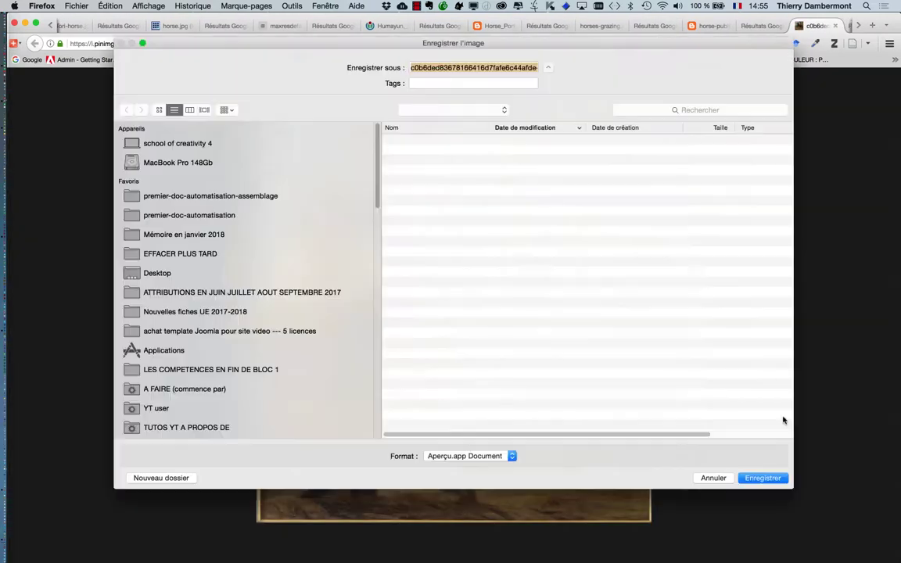
{"action": "left_click", "coordinate": [763, 478]}
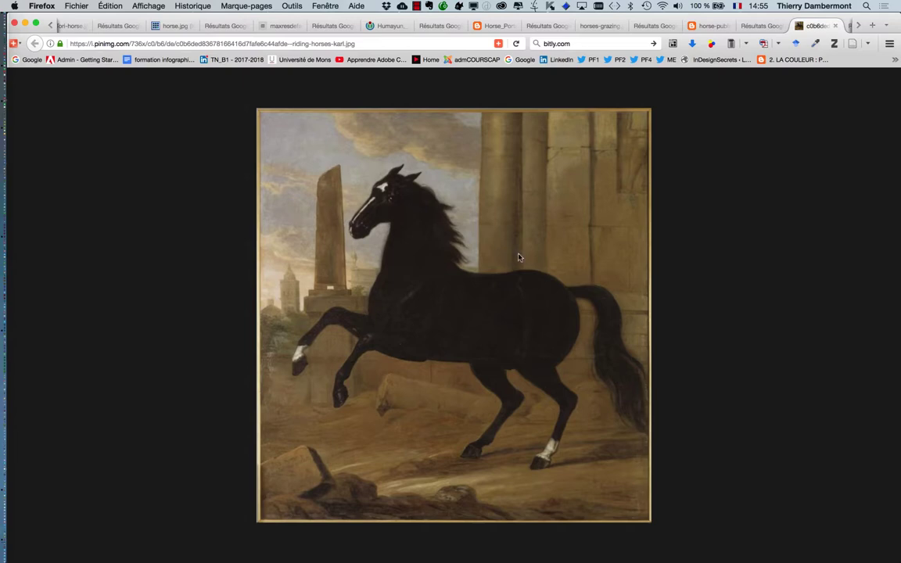
- Display the Chestnut Horse Painting (2) image at full size and save it to the desktop as chestnut-horse-painting-2.jpg
{"action": "key", "text": "ctrl+Tab"}
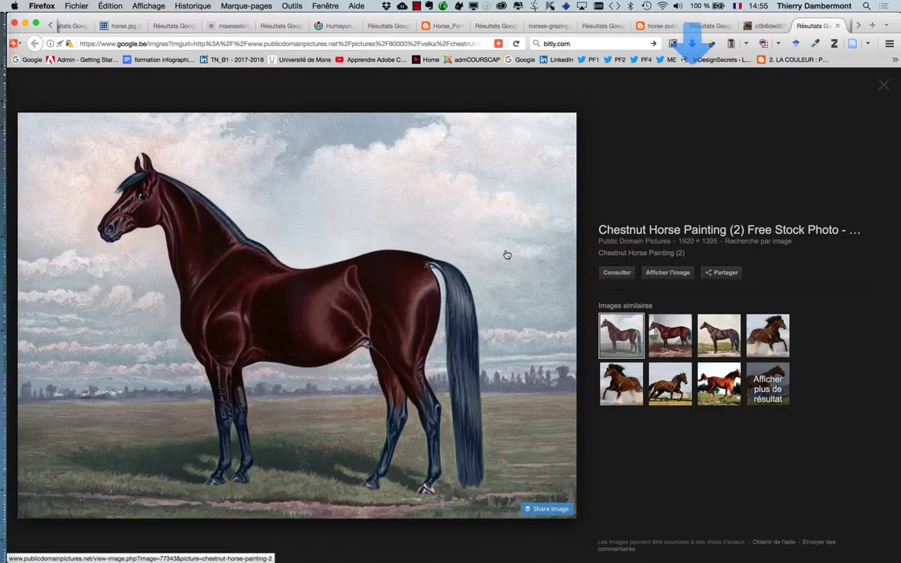
{"action": "left_click", "coordinate": [669, 274]}
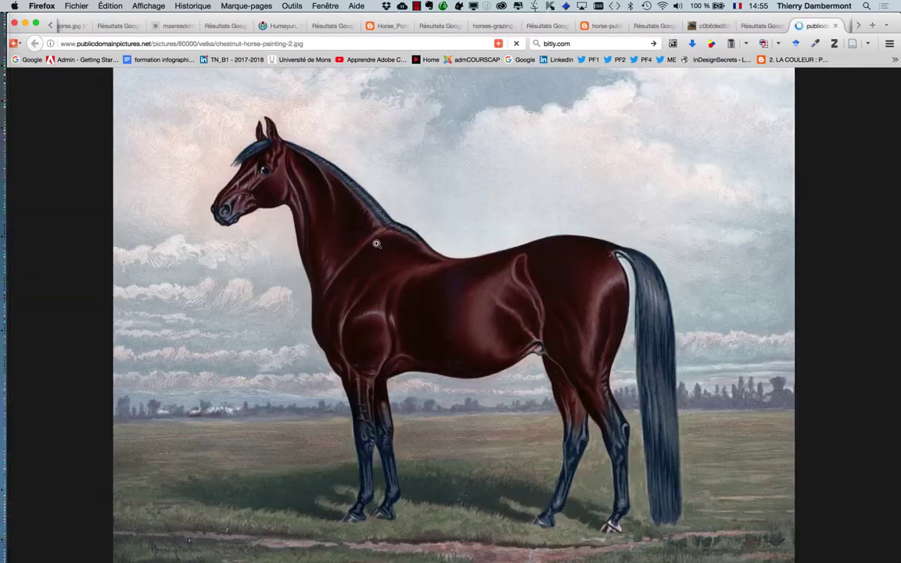
{"action": "right_click", "coordinate": [452, 294]}
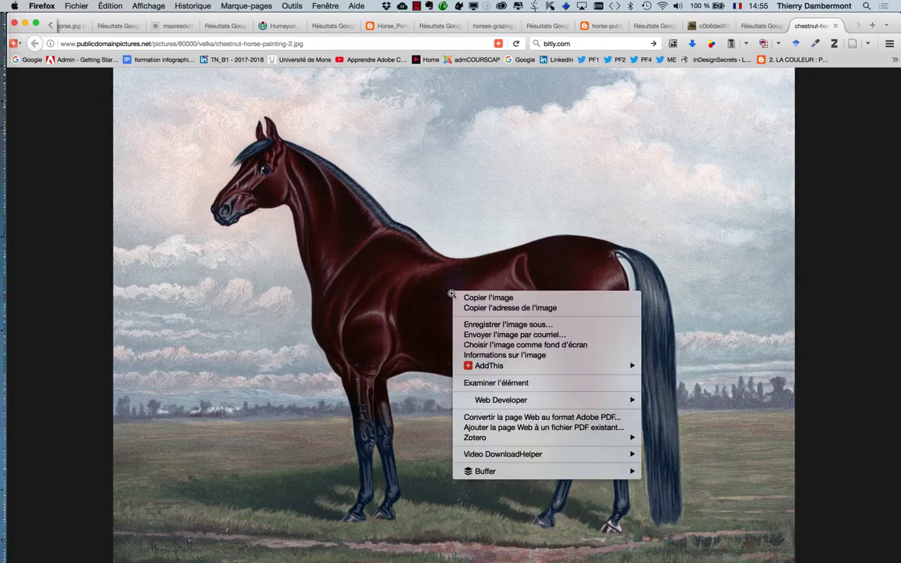
{"action": "left_click", "coordinate": [528, 325]}
{"action": "key", "text": "Return"}
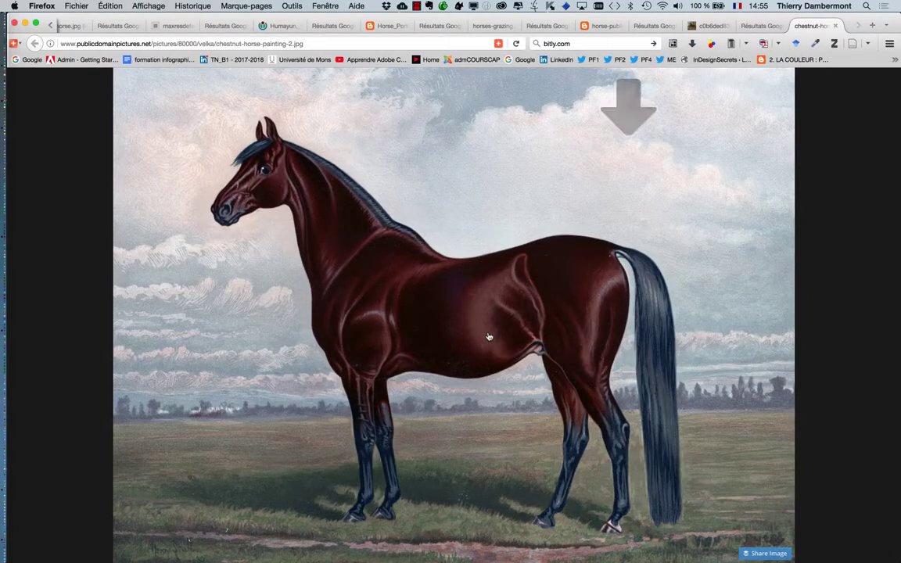
- Minimize the browser window with the horse image pages and switch to Photoshop
{"action": "key", "text": "ctrl+Tab"}
{"action": "key", "text": "ctrl+Tab"}
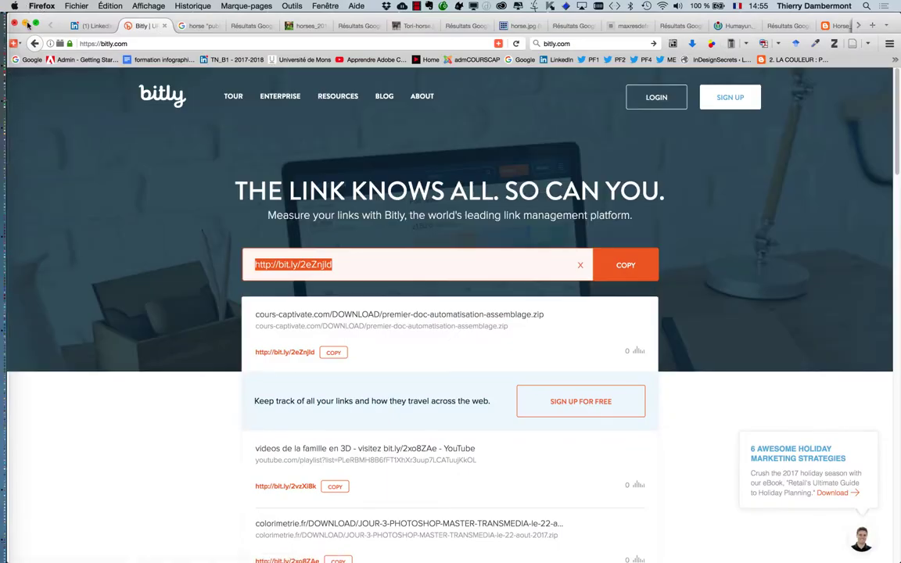
{"action": "left_click", "coordinate": [26, 25]}
{"action": "key", "text": "super+Tab"}
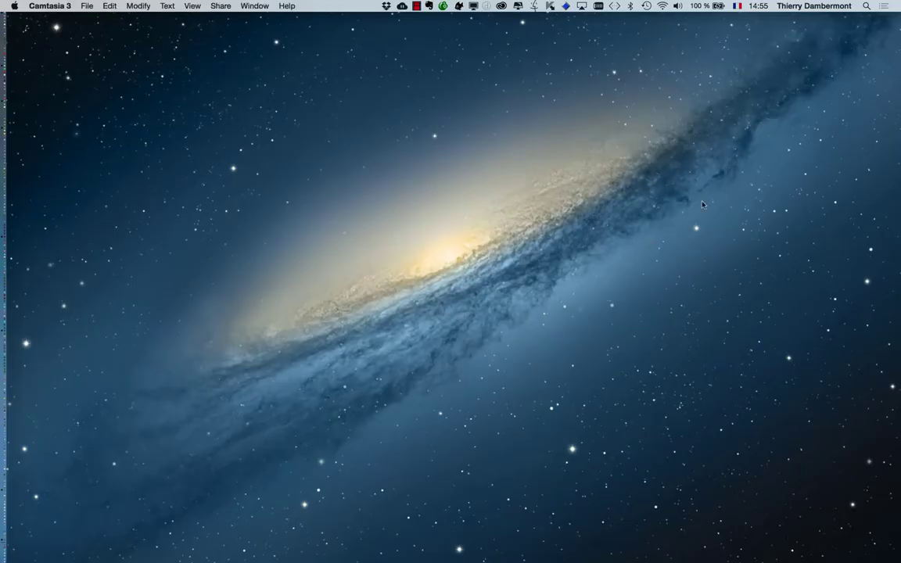
{"action": "key", "text": "super+Tab"}
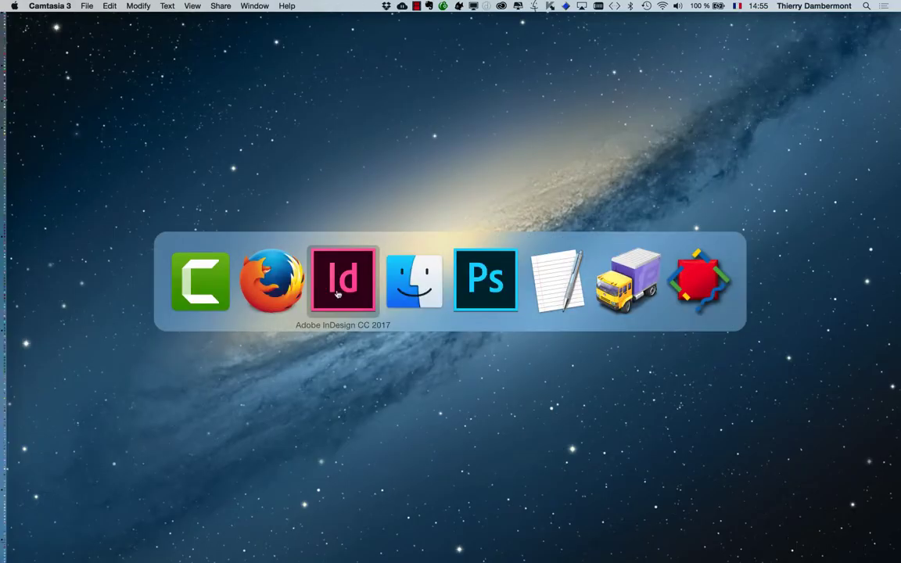
{"action": "left_click", "coordinate": [493, 296]}
- Switch back to Firefox and load the Google home page in a new browser window
{"action": "key", "text": "super+Tab"}
{"action": "key", "text": "super+Tab"}
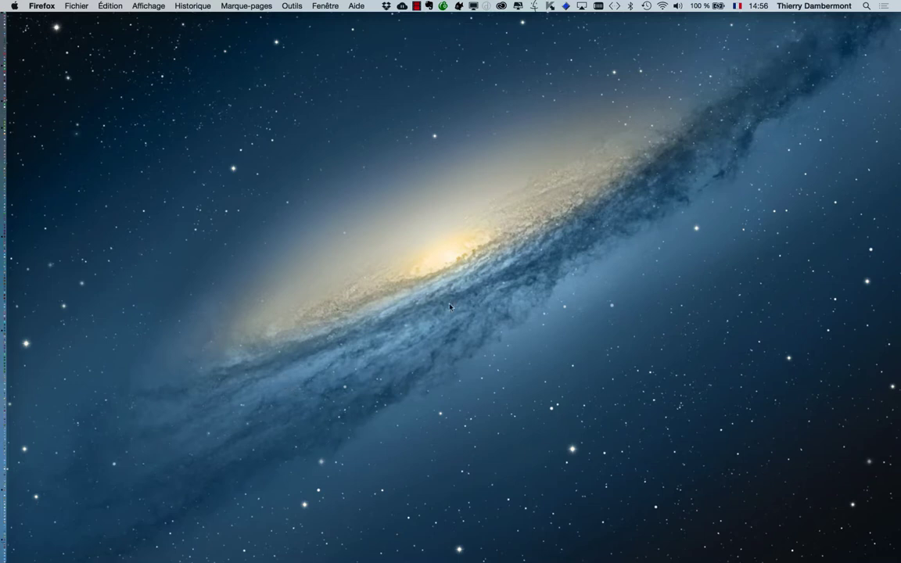
{"action": "left_click", "coordinate": [79, 10]}
{"action": "left_click", "coordinate": [78, 29]}
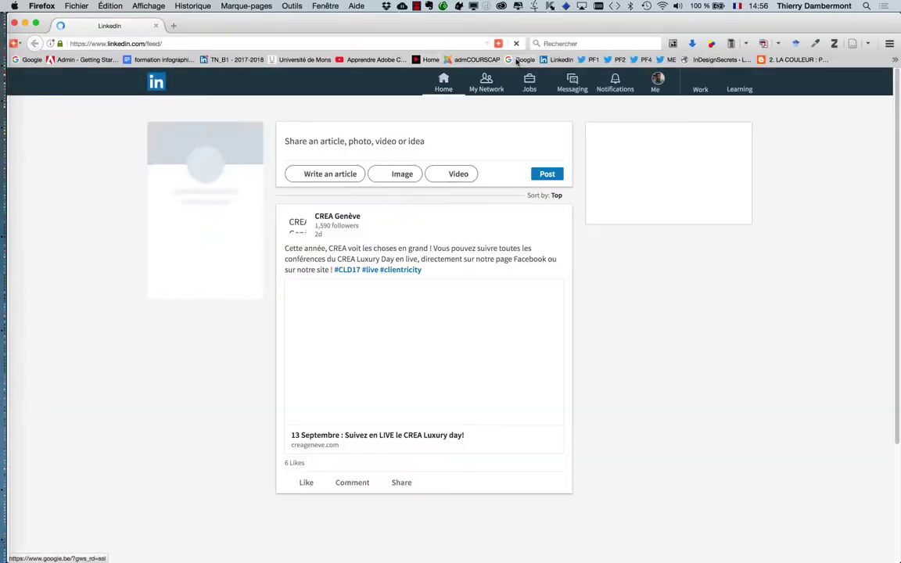
{"action": "left_click", "coordinate": [518, 60]}
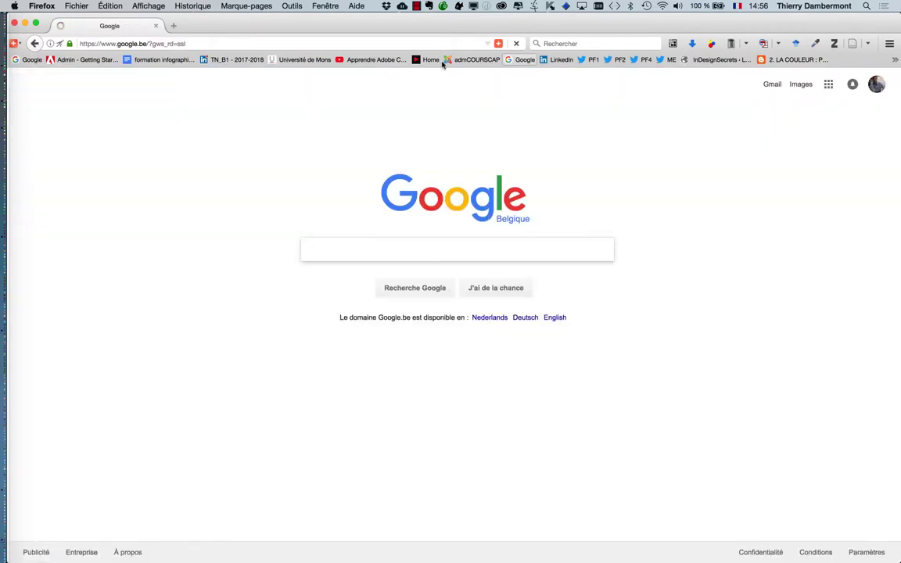
- Switch to Finder and show the Desktop folder in a new window
{"action": "key", "text": "super+Tab"}
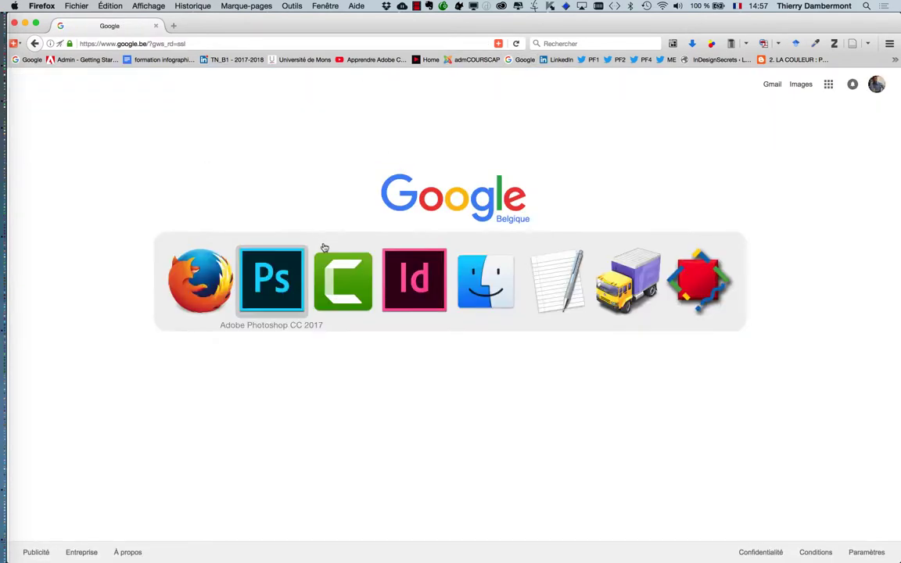
{"action": "left_click", "coordinate": [517, 277]}
{"action": "left_click", "coordinate": [77, 7]}
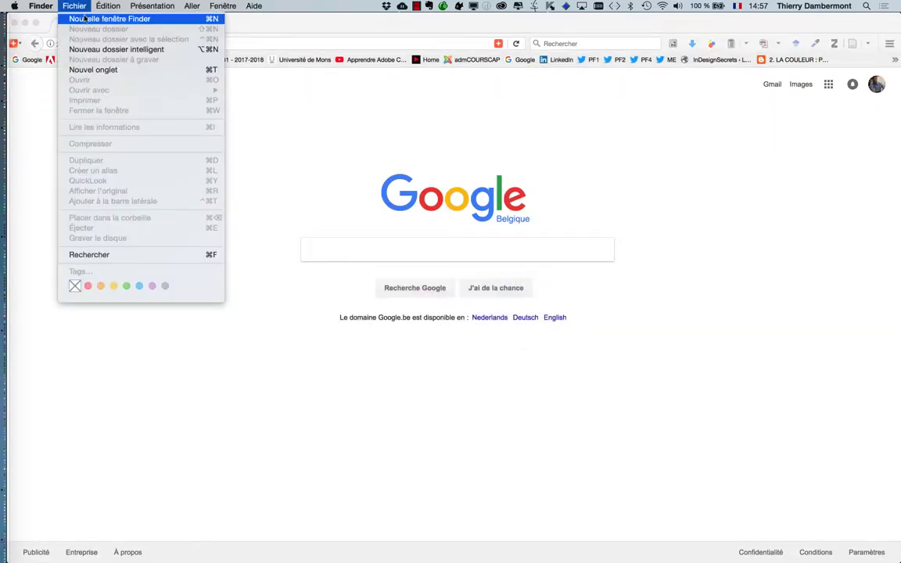
{"action": "left_click", "coordinate": [77, 17]}
{"action": "left_click", "coordinate": [140, 266]}
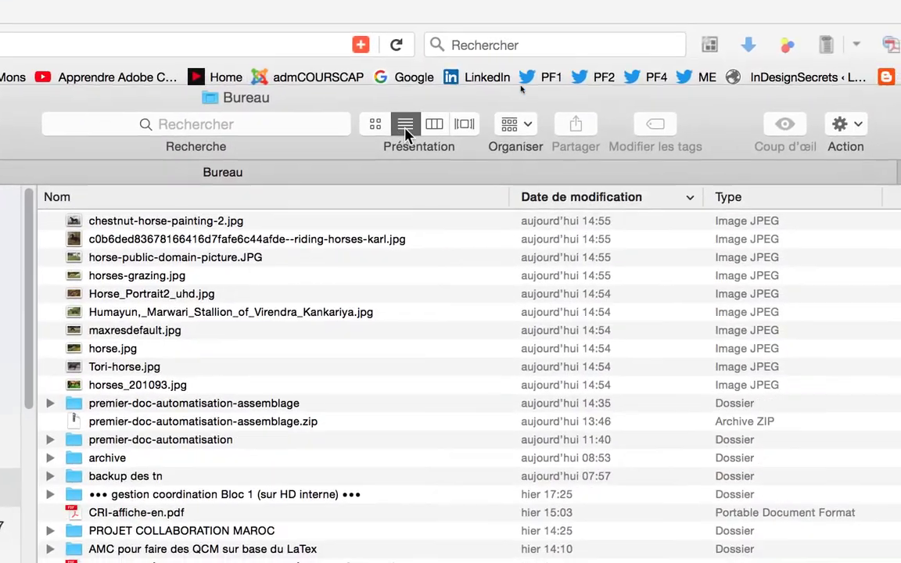
- Hide the other applications and group the ten JPEG files from chestnut-horse-painting-2.jpg to horses_201093.jpg in a new folder named chevaux
{"action": "key", "text": "alt+super+h"}
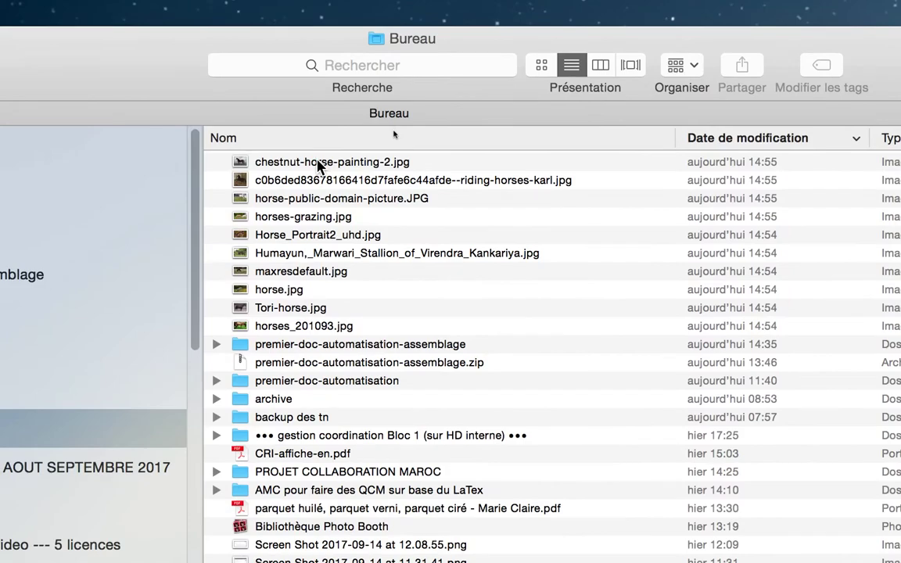
{"action": "left_click", "coordinate": [215, 188]}
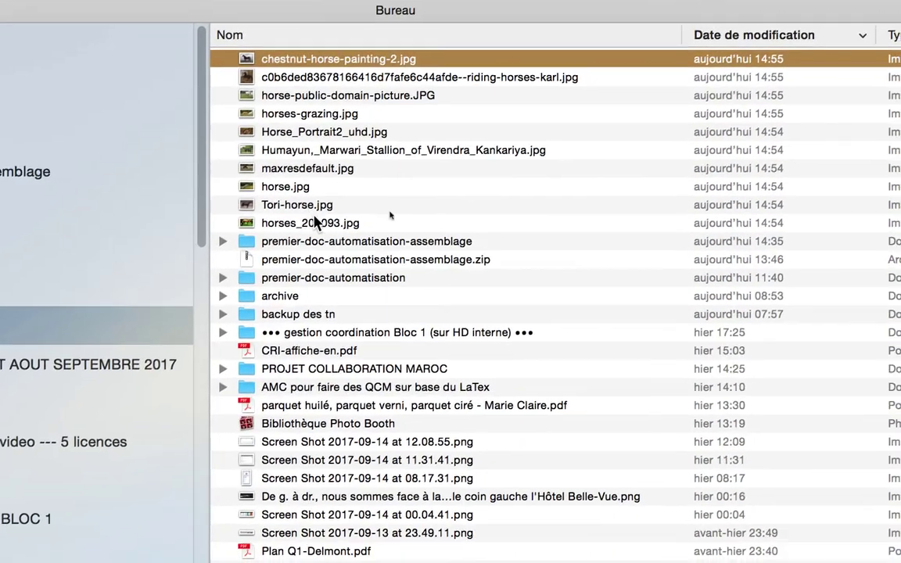
{"action": "left_click", "coordinate": [312, 327], "text": "shift"}
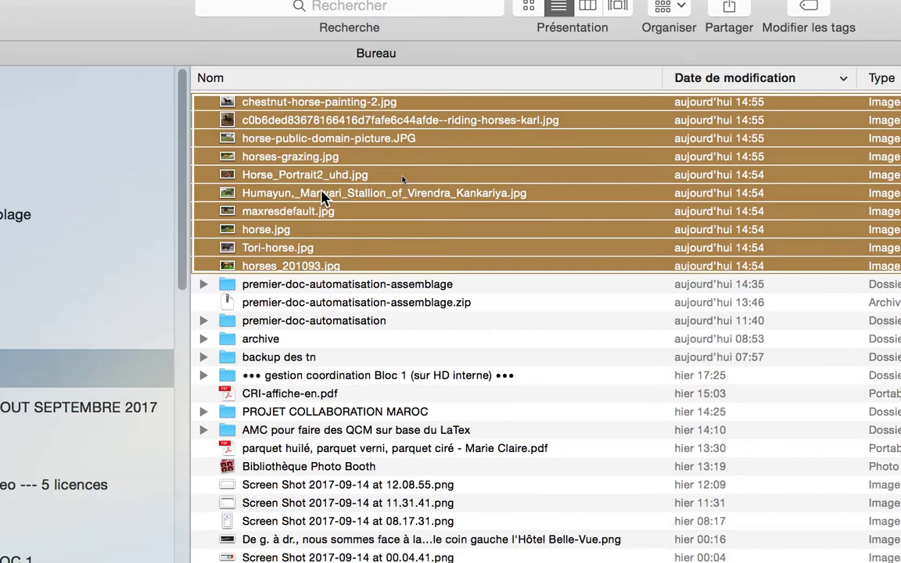
{"action": "right_click", "coordinate": [322, 191]}
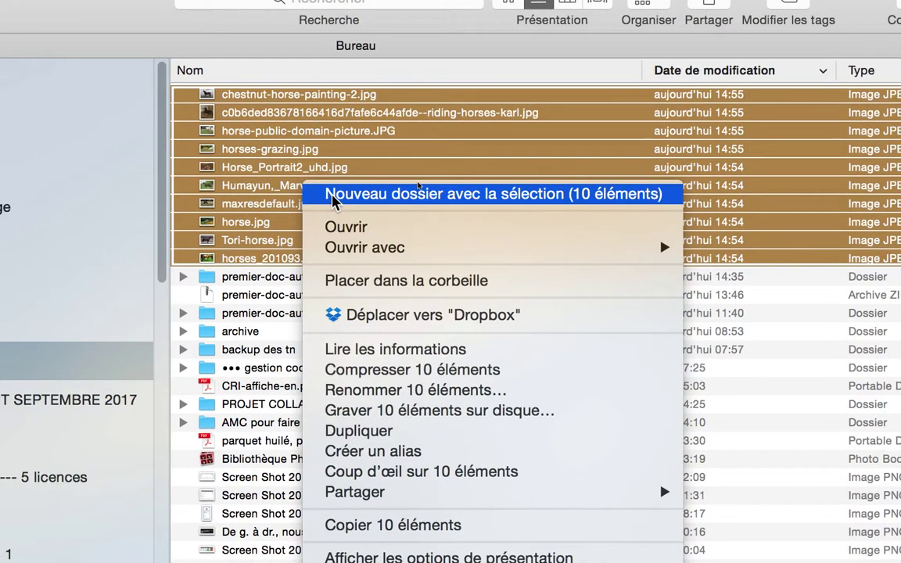
{"action": "left_click", "coordinate": [332, 196]}
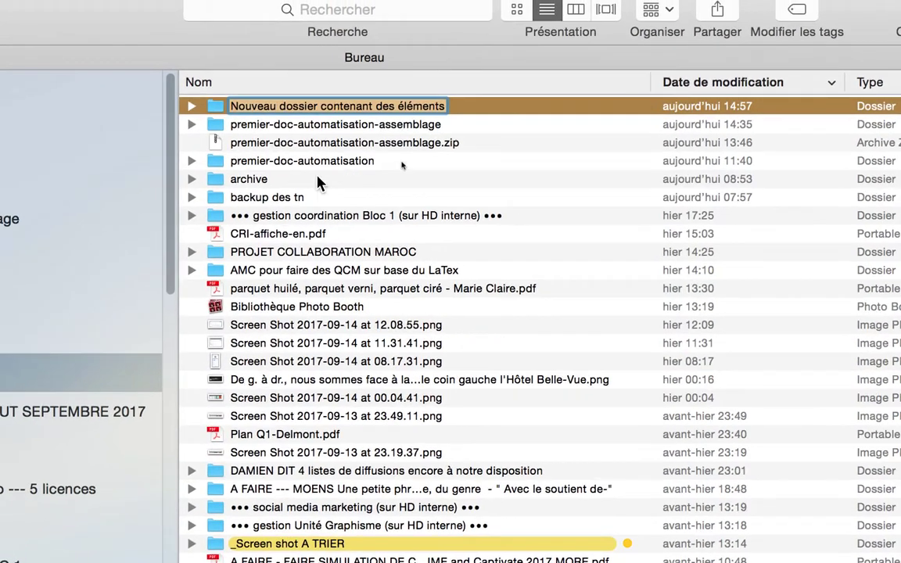
{"action": "type", "text": "chevaux"}
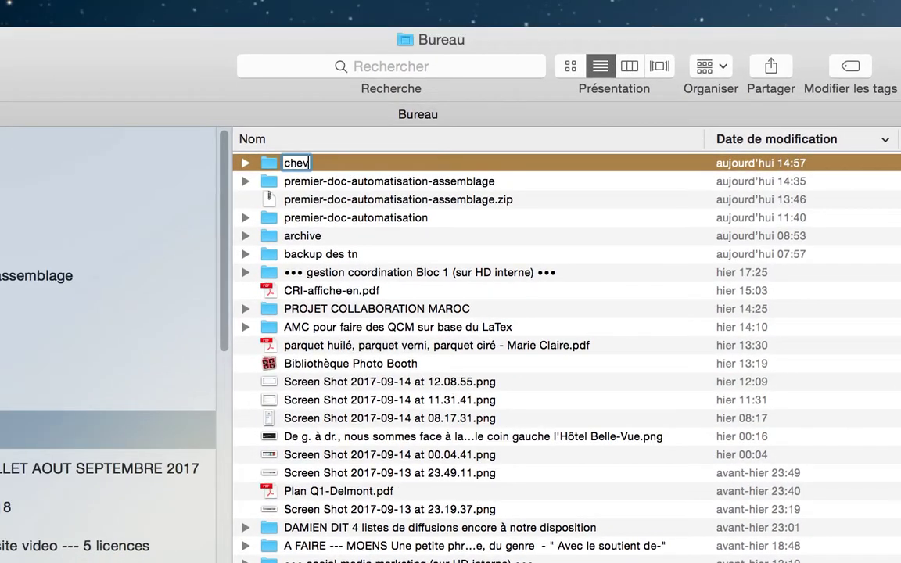
{"action": "key", "text": "Return"}
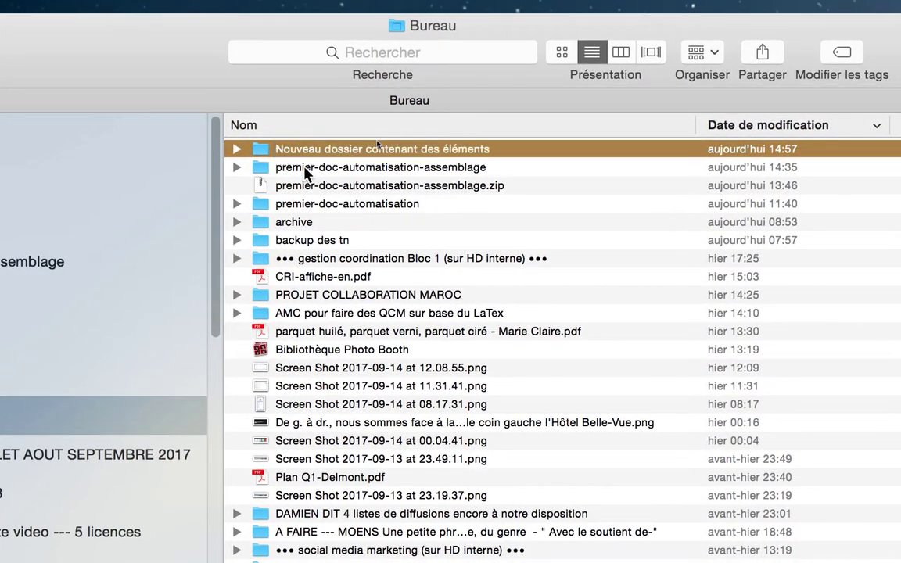
{"action": "left_click", "coordinate": [310, 179]}
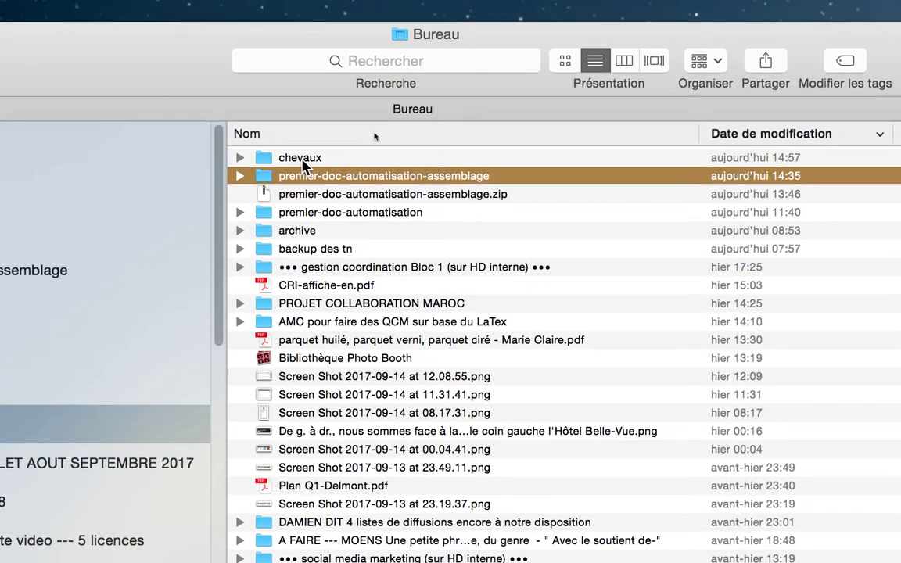
{"action": "left_click", "coordinate": [303, 157]}
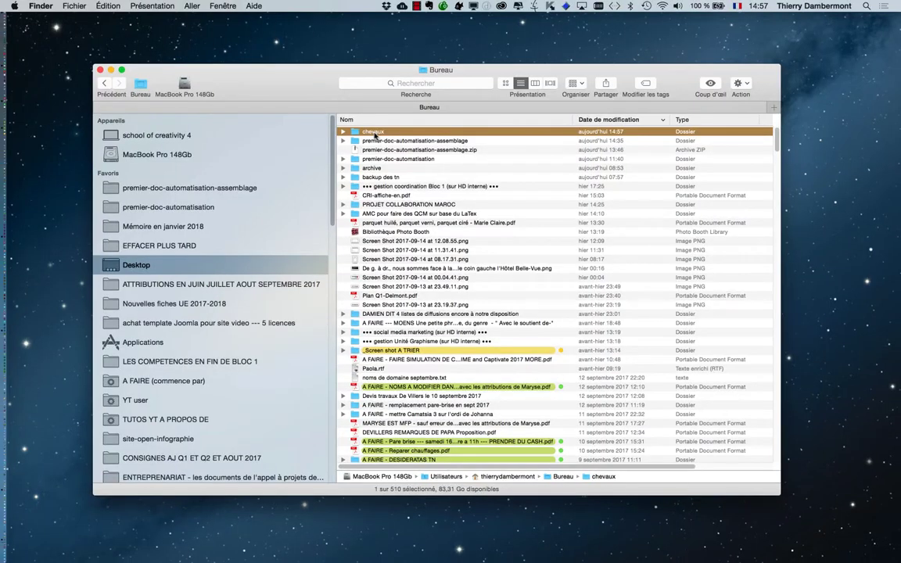
- Switch to Firefox and search Google for prairie "public domain", showing the image results
{"action": "key", "text": "super+Tab"}
{"action": "key", "text": "super+Tab"}
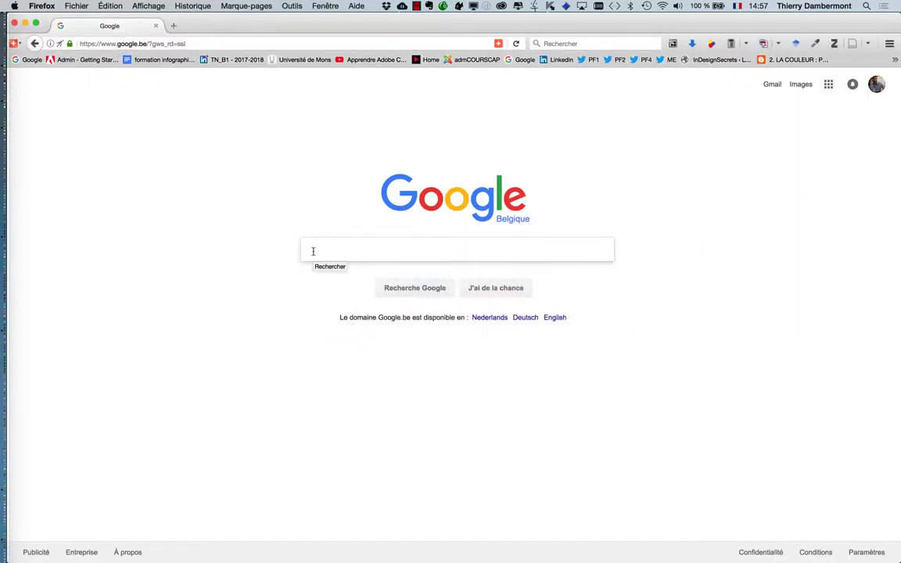
{"action": "type", "text": "praie"}
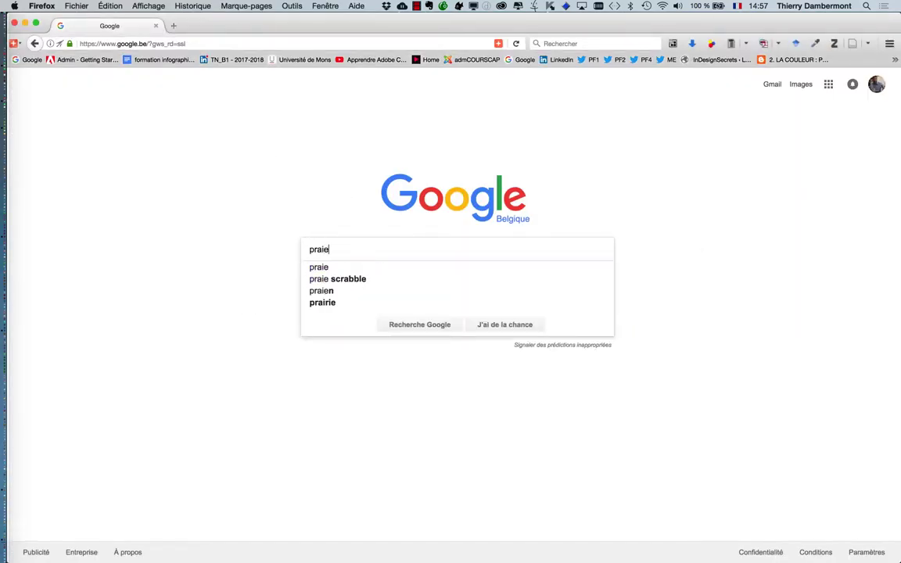
{"action": "key", "text": "BackSpace"}
{"action": "type", "text": "rie"}
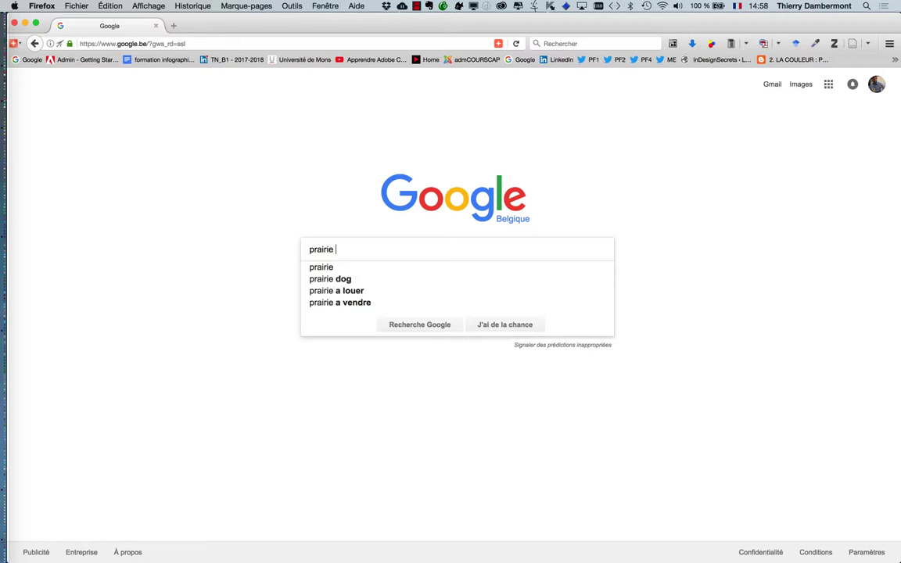
{"action": "type", "text": " \"public domain\""}
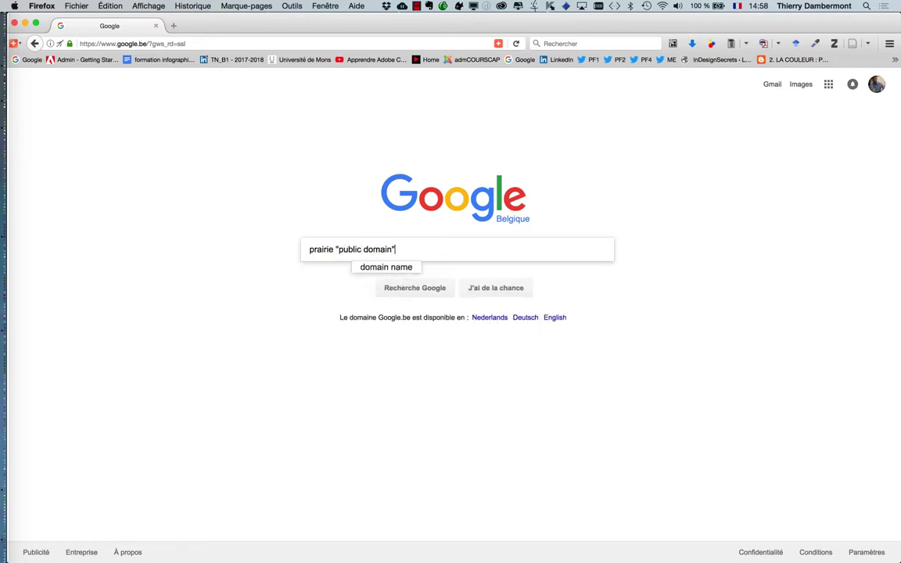
{"action": "key", "text": "Return"}
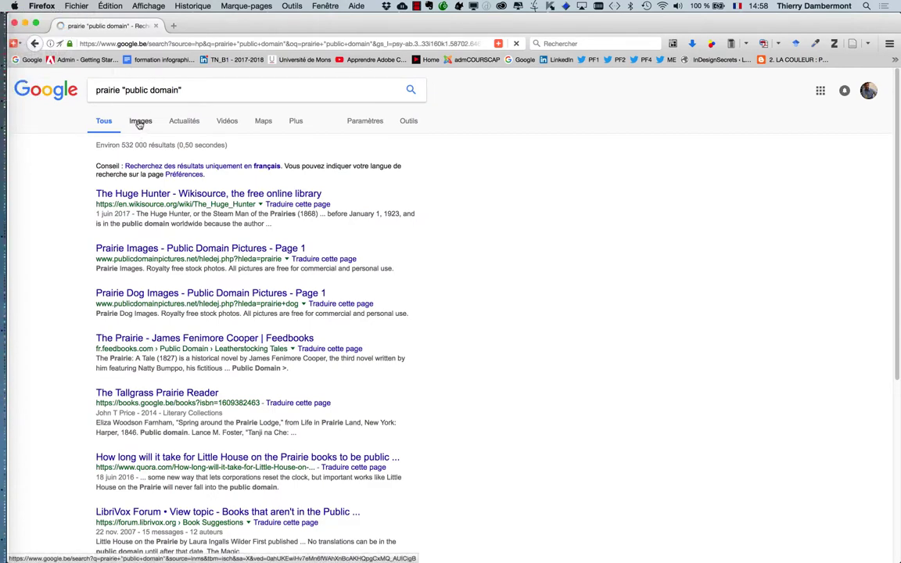
{"action": "left_click", "coordinate": [139, 122]}
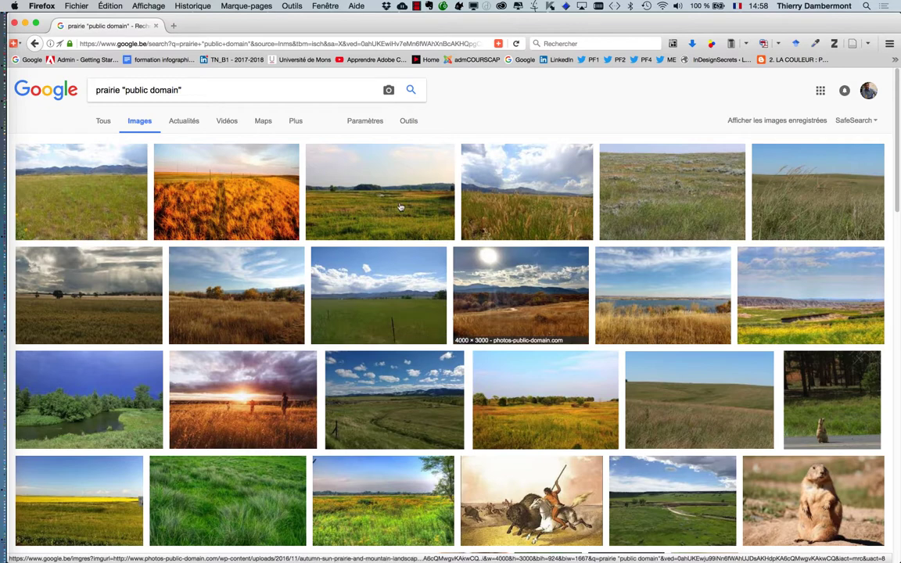
- Open the orange prairie, fenced green prairie with mountains, dirt-road prairie and yellow field results in separate background tabs
{"action": "left_click", "coordinate": [243, 202], "text": "super"}
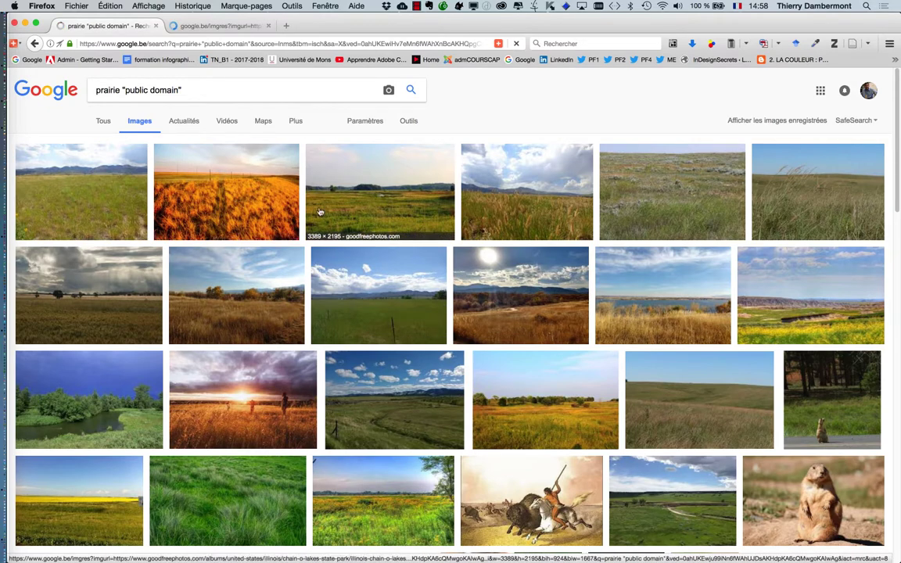
{"action": "left_click", "coordinate": [399, 316], "text": "super"}
{"action": "scroll", "coordinate": [567, 441], "scroll_direction": "down", "scroll_amount": 2}
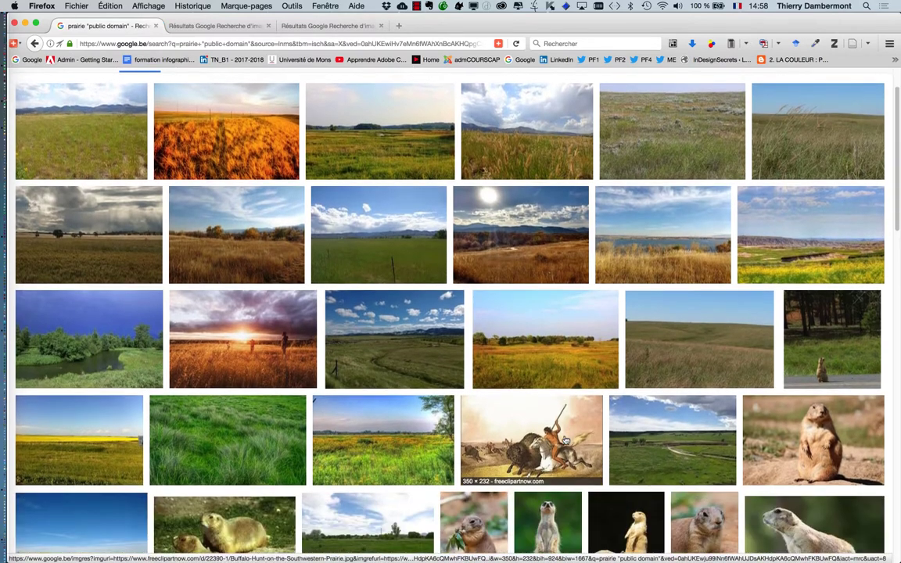
{"action": "scroll", "coordinate": [566, 440], "scroll_direction": "down", "scroll_amount": 4}
{"action": "scroll", "coordinate": [470, 384], "scroll_direction": "down", "scroll_amount": 1}
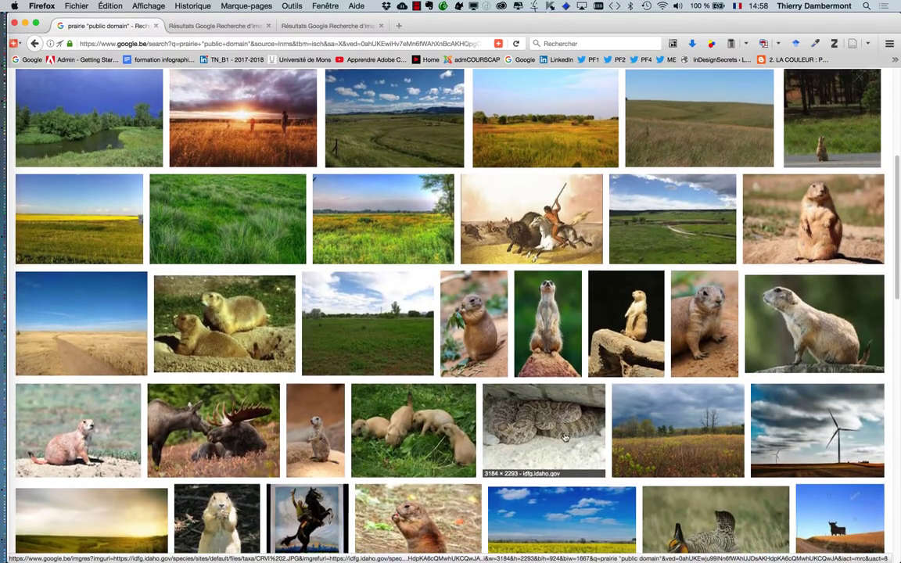
{"action": "scroll", "coordinate": [317, 354], "scroll_direction": "down", "scroll_amount": 1}
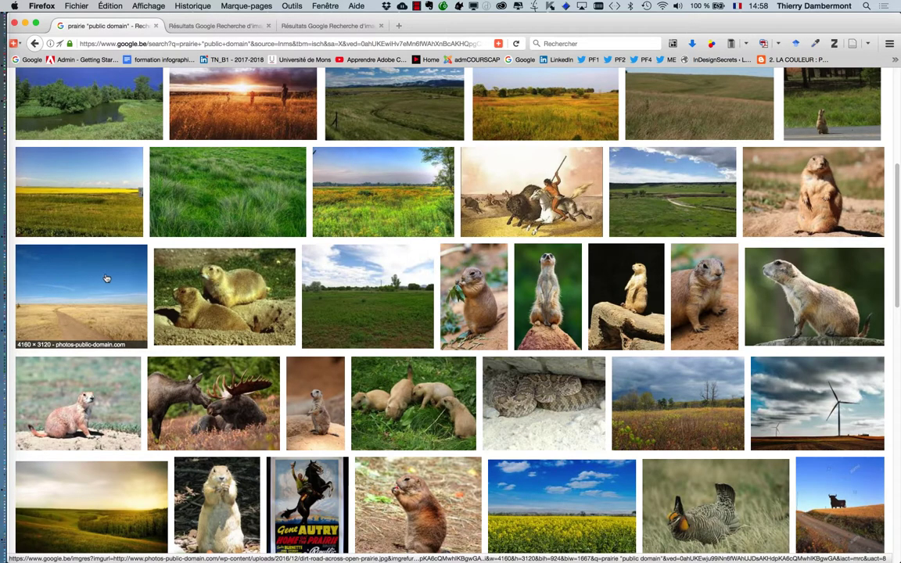
{"action": "left_click", "coordinate": [92, 255], "text": "super"}
{"action": "left_click", "coordinate": [92, 212], "text": "super"}
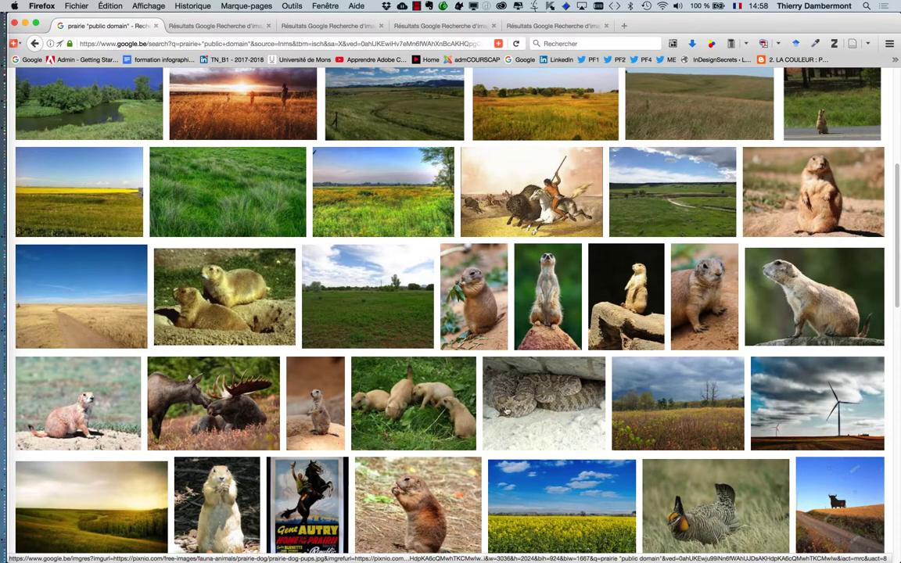
- Open the cloudy field with bare trees, yellow flower field, plain green meadow and colourful prairie with clouds in separate background tabs
{"action": "left_click", "coordinate": [617, 371], "text": "super"}
{"action": "scroll", "coordinate": [685, 414], "scroll_direction": "down", "scroll_amount": 3}
{"action": "scroll", "coordinate": [685, 415], "scroll_direction": "down", "scroll_amount": 3}
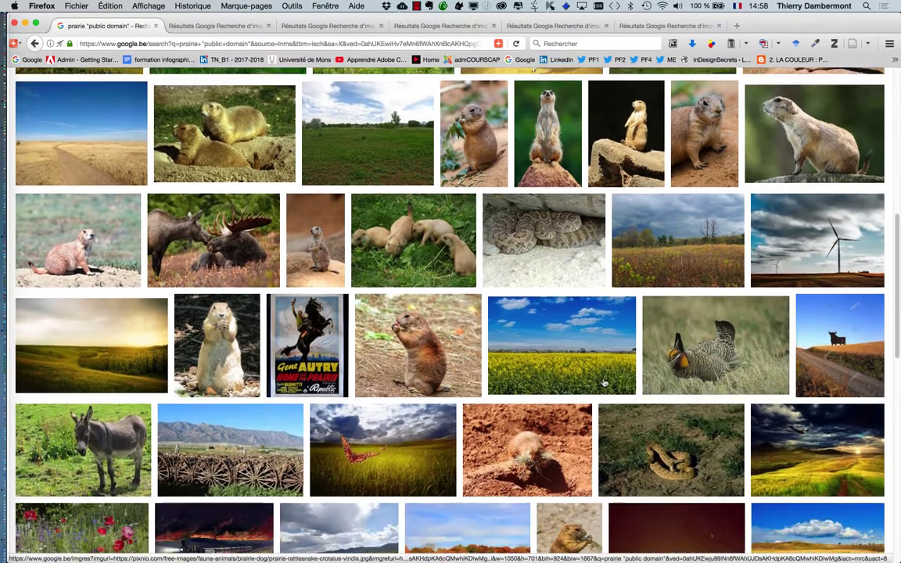
{"action": "left_click", "coordinate": [535, 335], "text": "super"}
{"action": "scroll", "coordinate": [383, 458], "scroll_direction": "down", "scroll_amount": 7}
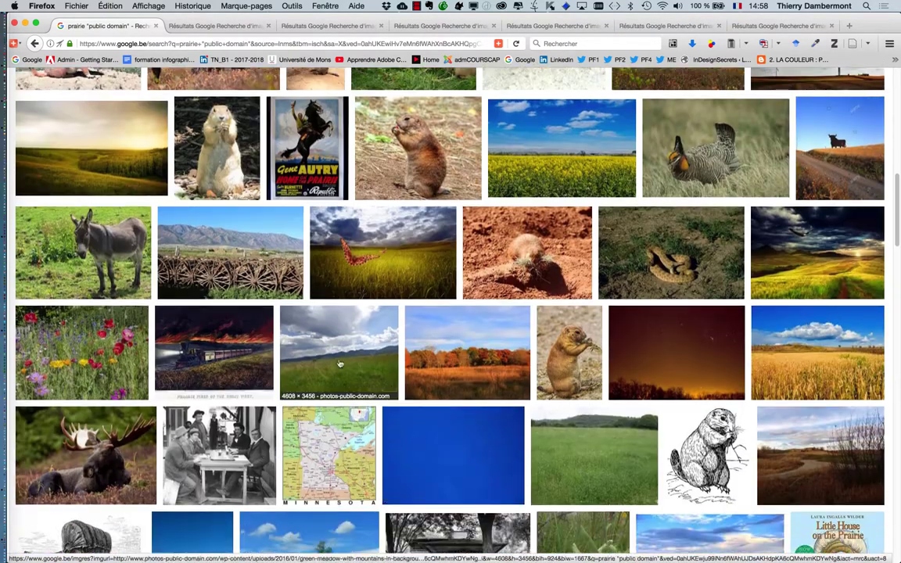
{"action": "left_click", "coordinate": [591, 460], "text": "super"}
{"action": "scroll", "coordinate": [593, 461], "scroll_direction": "down", "scroll_amount": 2}
{"action": "scroll", "coordinate": [594, 462], "scroll_direction": "down", "scroll_amount": 5}
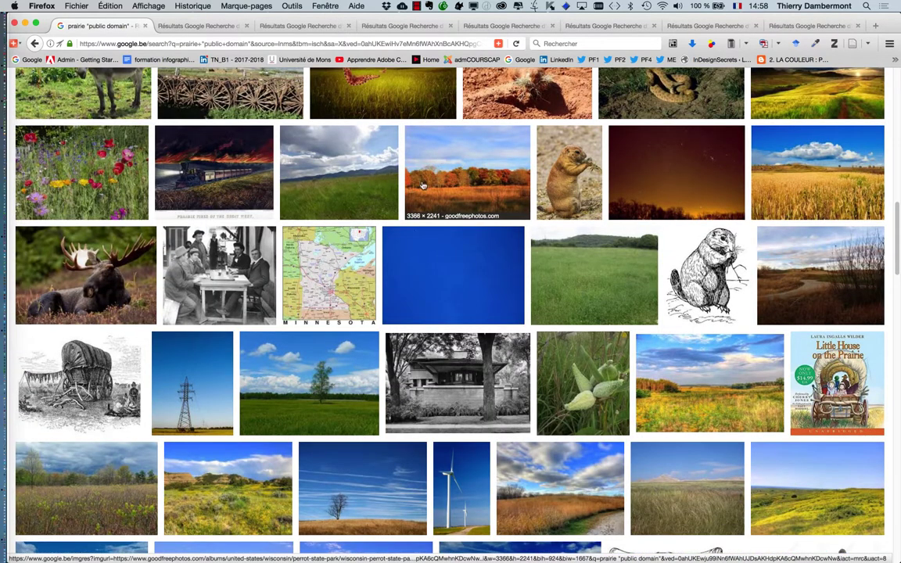
{"action": "left_click", "coordinate": [724, 427], "text": "super"}
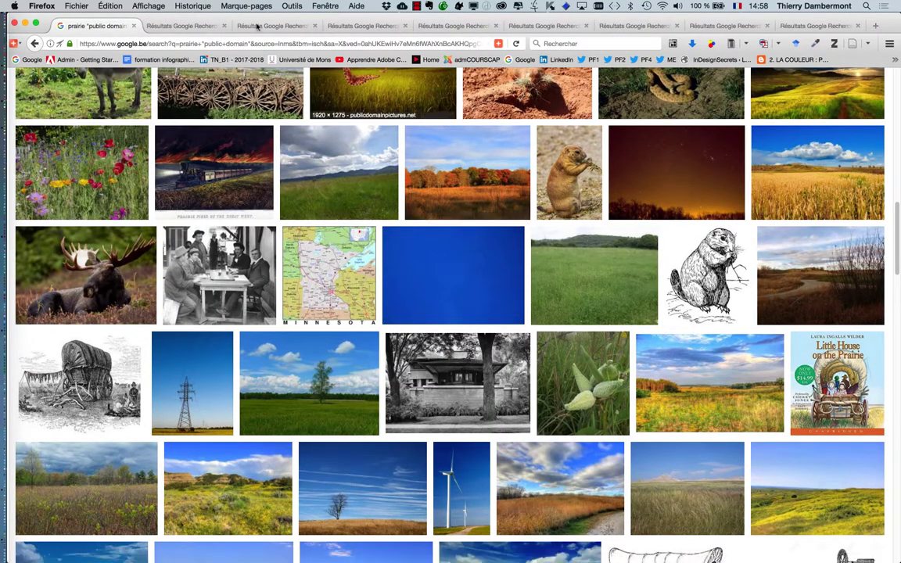
- Display the orange prairie image at full size and save it to the desktop as golden-prairie-grasses.jpg
{"action": "left_click", "coordinate": [187, 26]}
{"action": "left_click", "coordinate": [653, 271]}
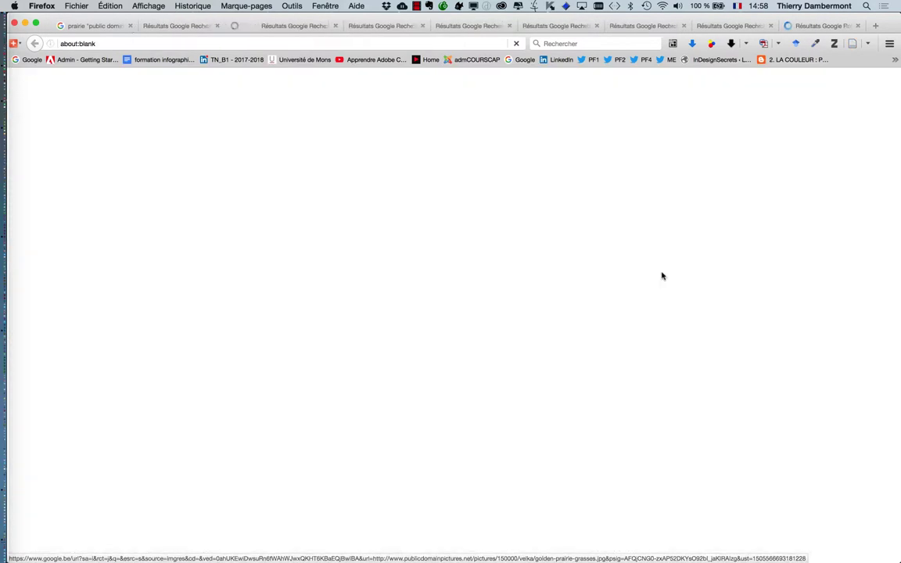
{"action": "right_click", "coordinate": [490, 265]}
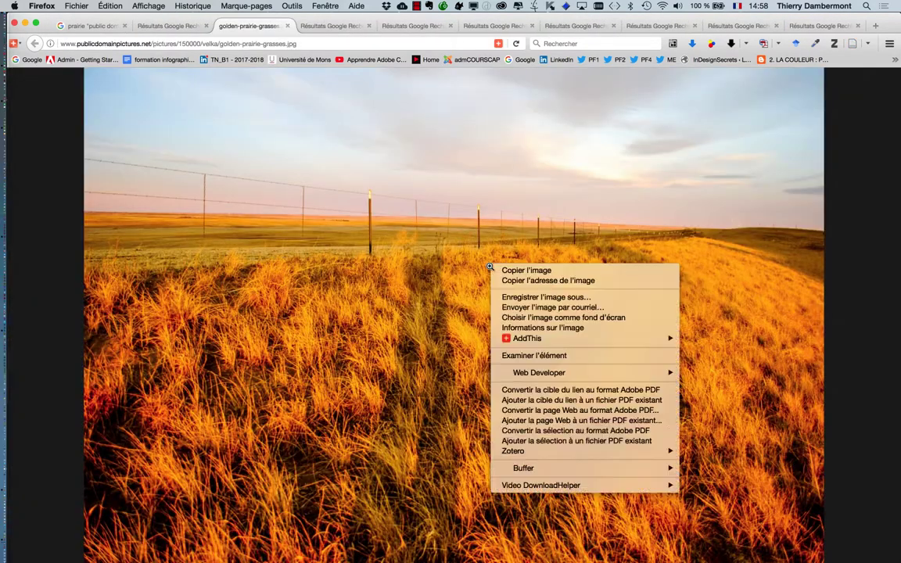
{"action": "left_click", "coordinate": [542, 298]}
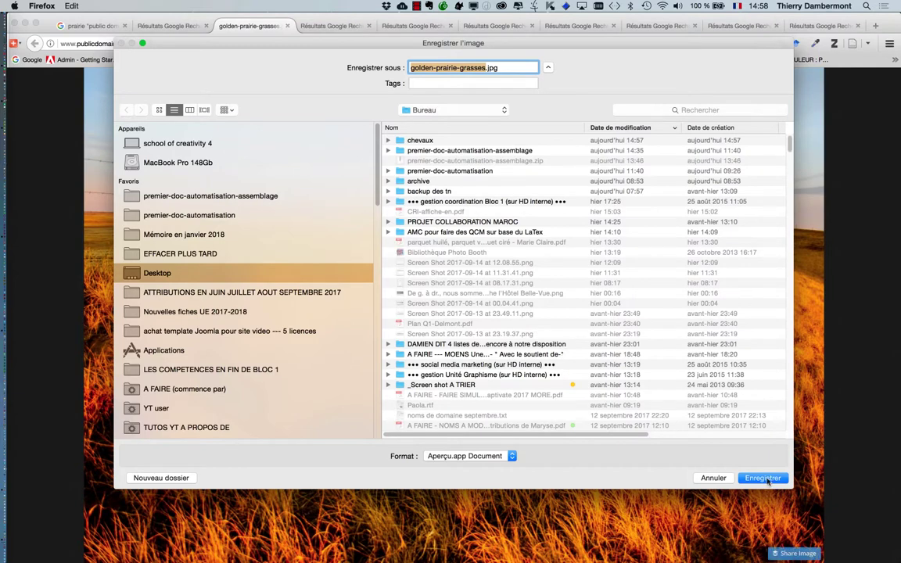
{"action": "left_click", "coordinate": [763, 478]}
- Display the Prairie with Mountains in the Background image at full size and save it to the desktop as prairie-with-mountains-in-background.jpg
{"action": "key", "text": "ctrl+Tab"}
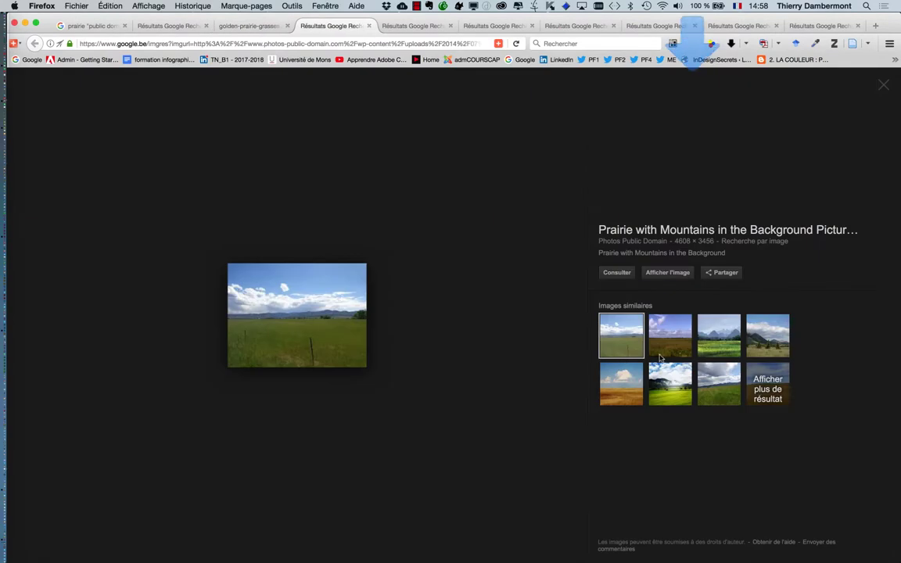
{"action": "left_click", "coordinate": [669, 273]}
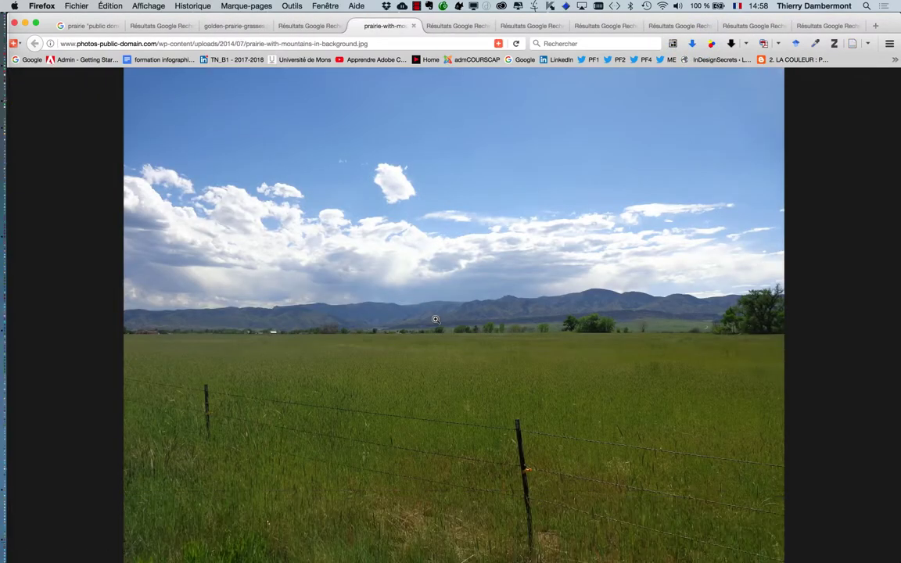
{"action": "right_click", "coordinate": [436, 317]}
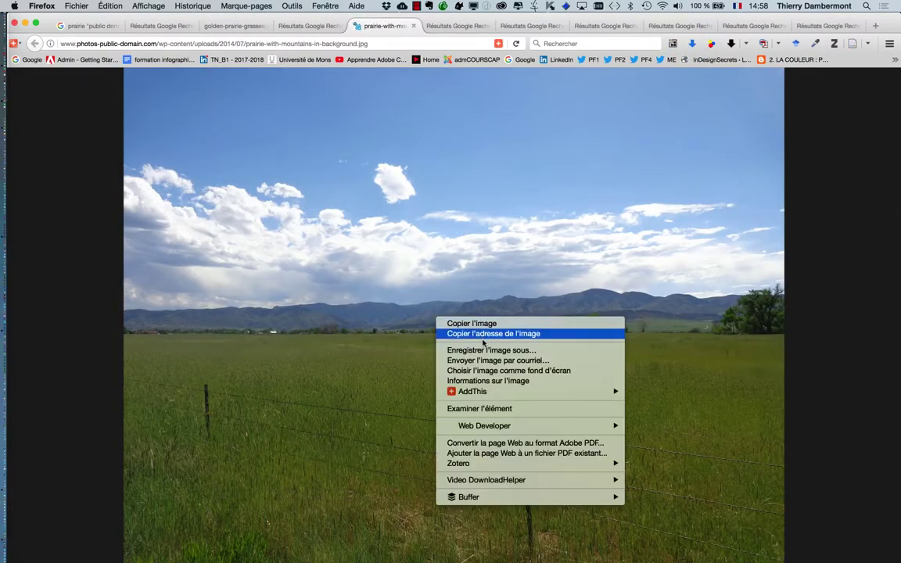
{"action": "left_click", "coordinate": [492, 350]}
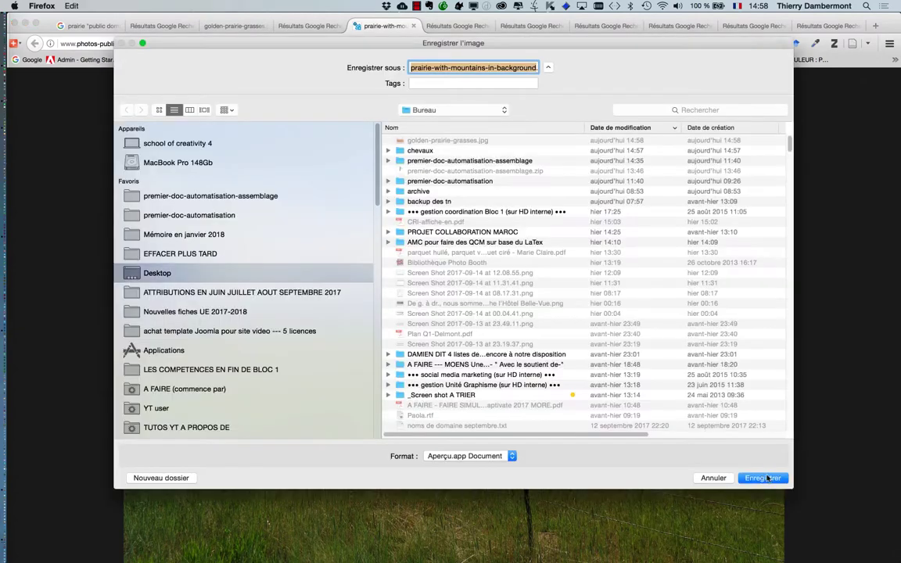
{"action": "left_click", "coordinate": [764, 478]}
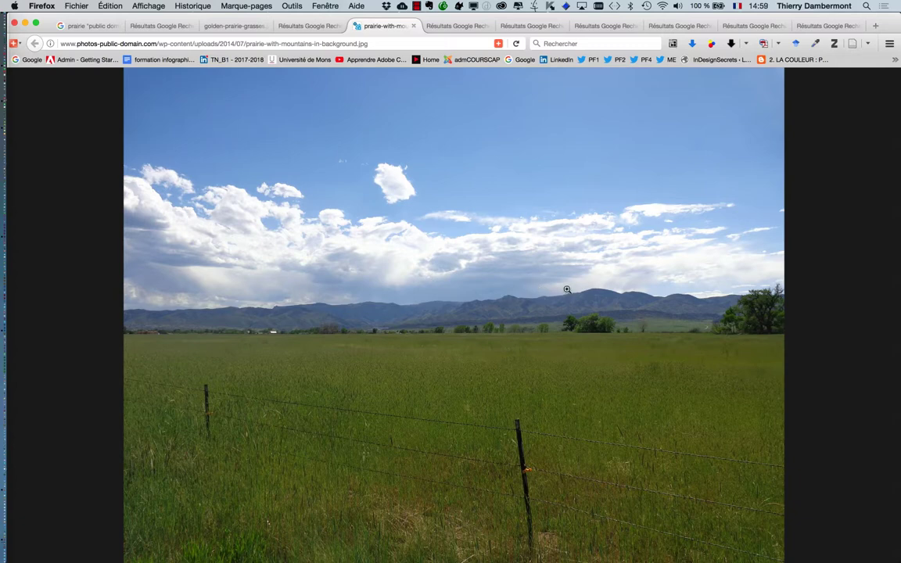
- Display the dirt-road prairie image at full size and save it to the desktop as dirt-road-across-open-prairie.jpg
{"action": "key", "text": "ctrl+Tab"}
{"action": "left_click", "coordinate": [659, 280]}
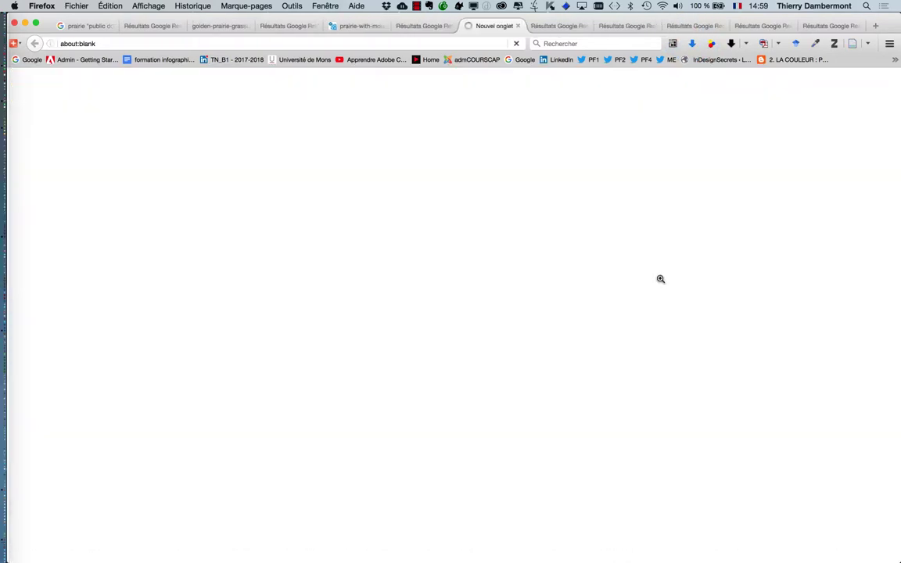
{"action": "right_click", "coordinate": [389, 278]}
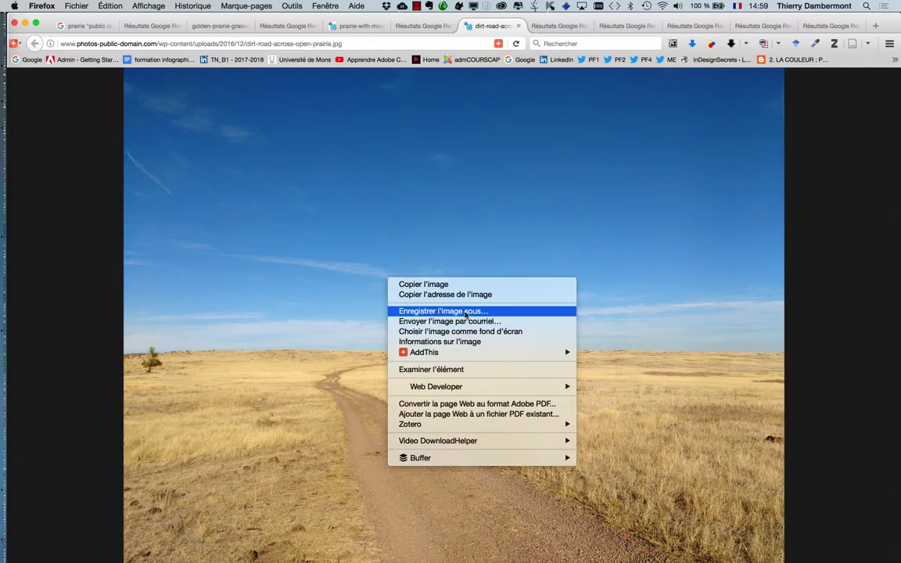
{"action": "left_click", "coordinate": [462, 311]}
{"action": "left_click", "coordinate": [763, 479]}
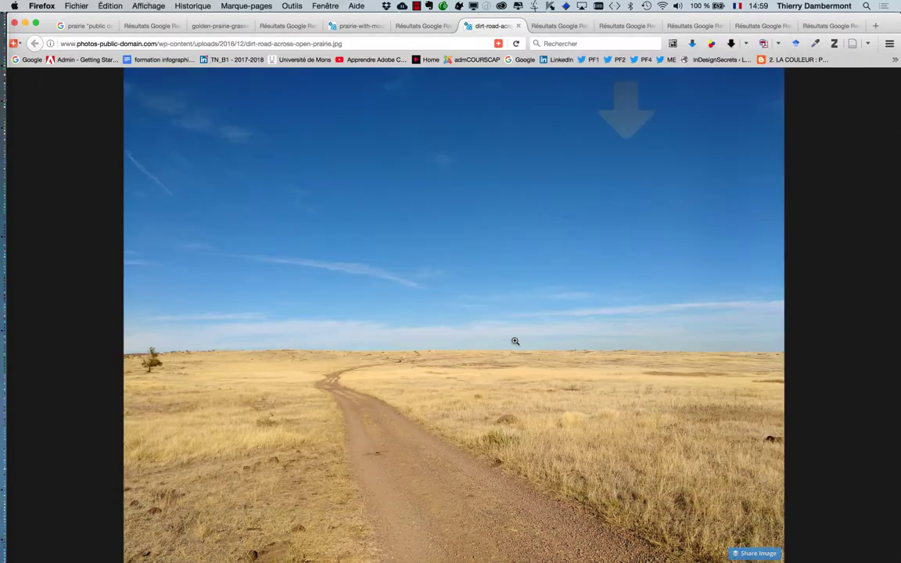
- Open the Pixabay page of the Prairie, Countryside, Canola photo and save the image to the desktop as prairie-218426_1280.jpg
{"action": "key", "text": "ctrl+Tab"}
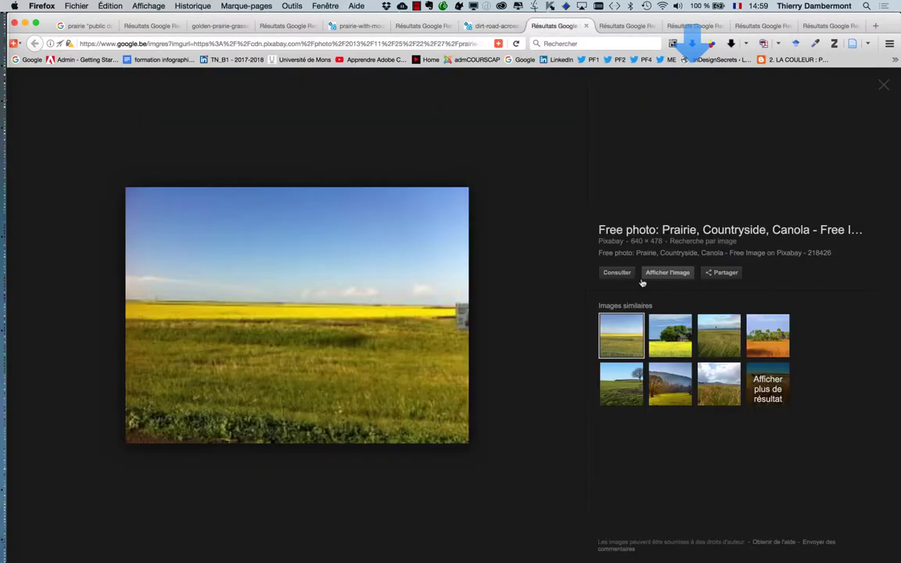
{"action": "left_click", "coordinate": [462, 293]}
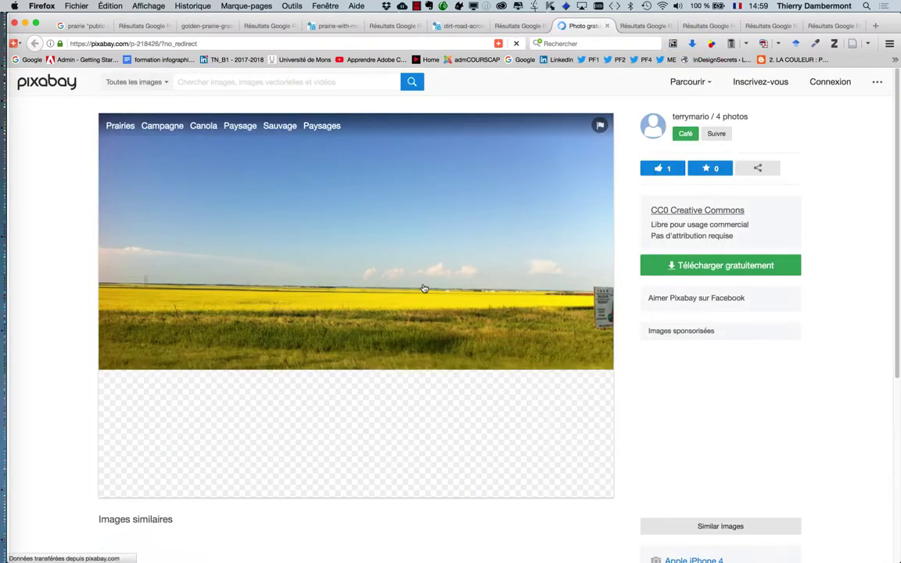
{"action": "right_click", "coordinate": [427, 289]}
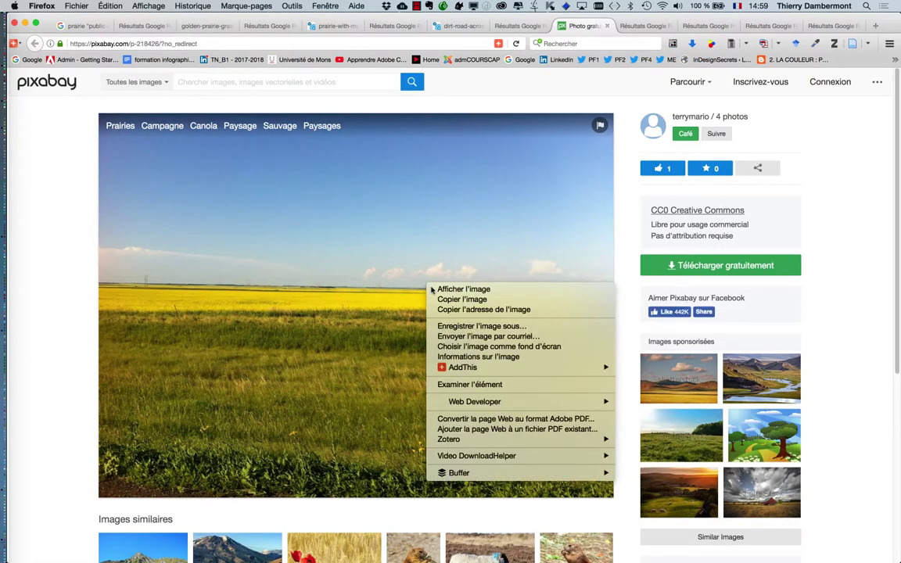
{"action": "left_click", "coordinate": [482, 327]}
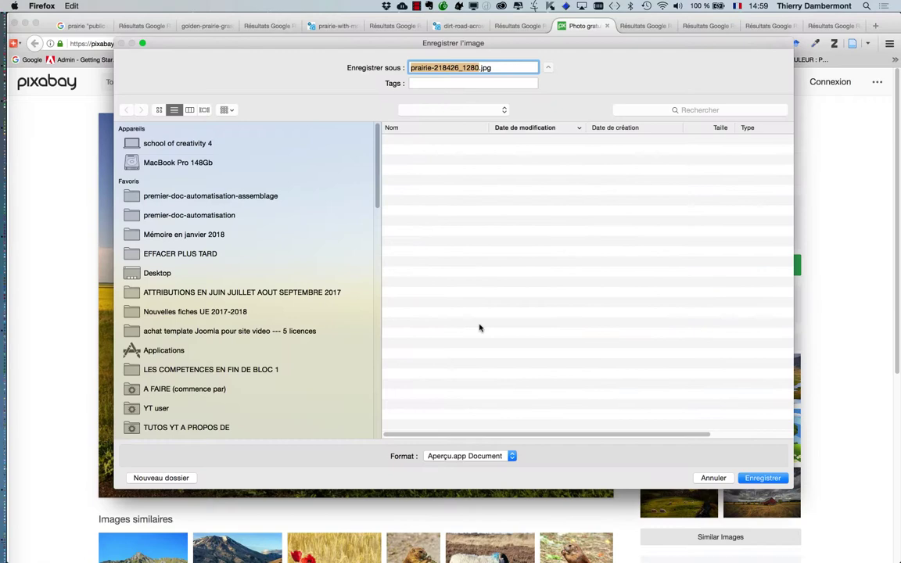
{"action": "left_click", "coordinate": [759, 477]}
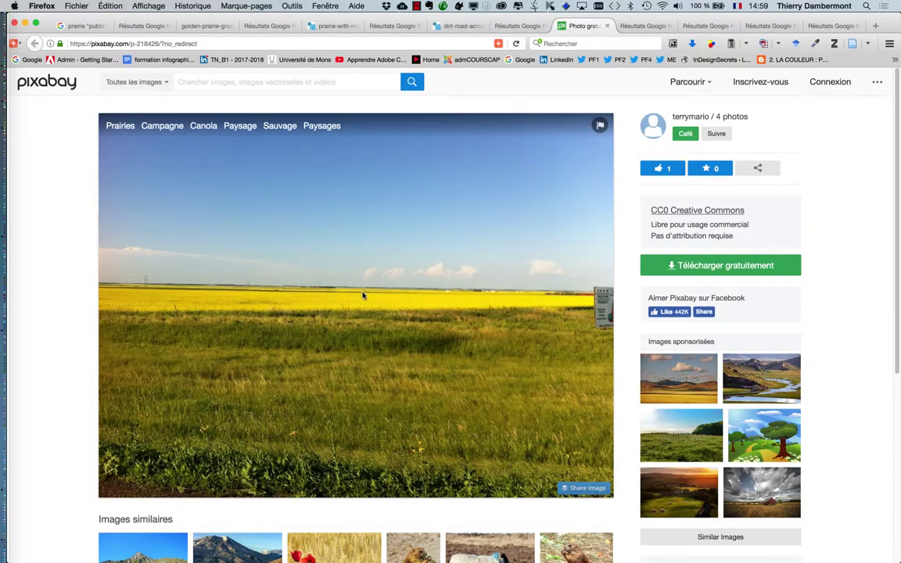
- Open the PxHere page of the cloudy field with bare trees and save its image to the desktop under the suggested name
{"action": "key", "text": "ctrl+Tab"}
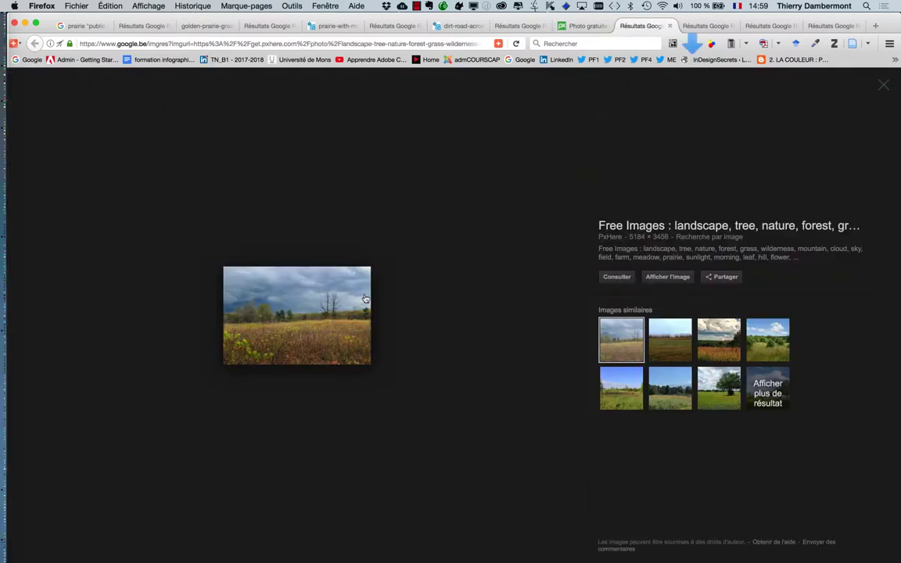
{"action": "left_click", "coordinate": [685, 282]}
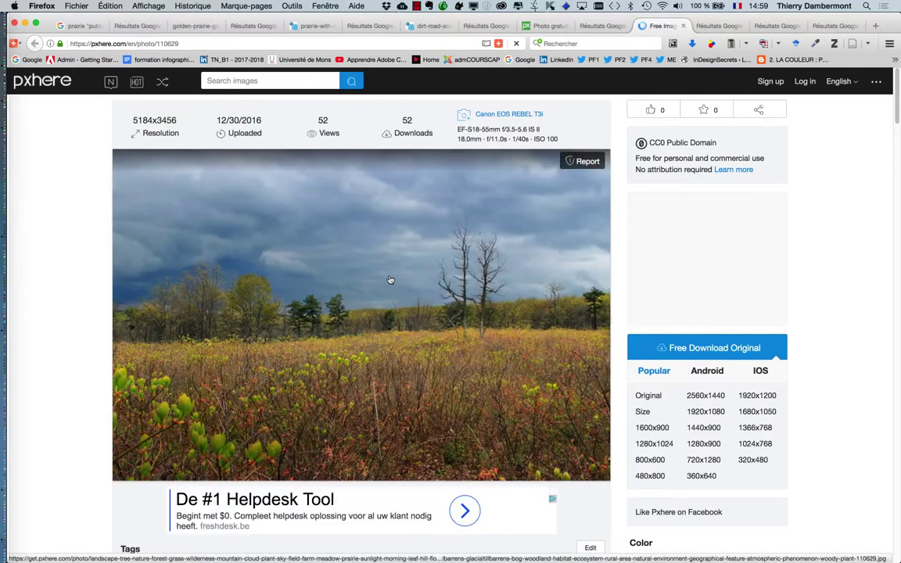
{"action": "right_click", "coordinate": [390, 281]}
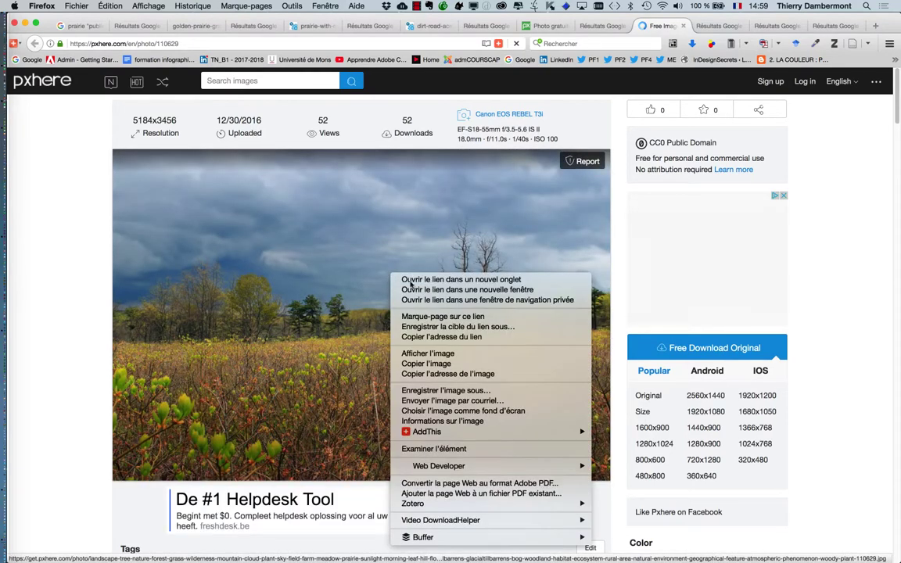
{"action": "left_click", "coordinate": [466, 390]}
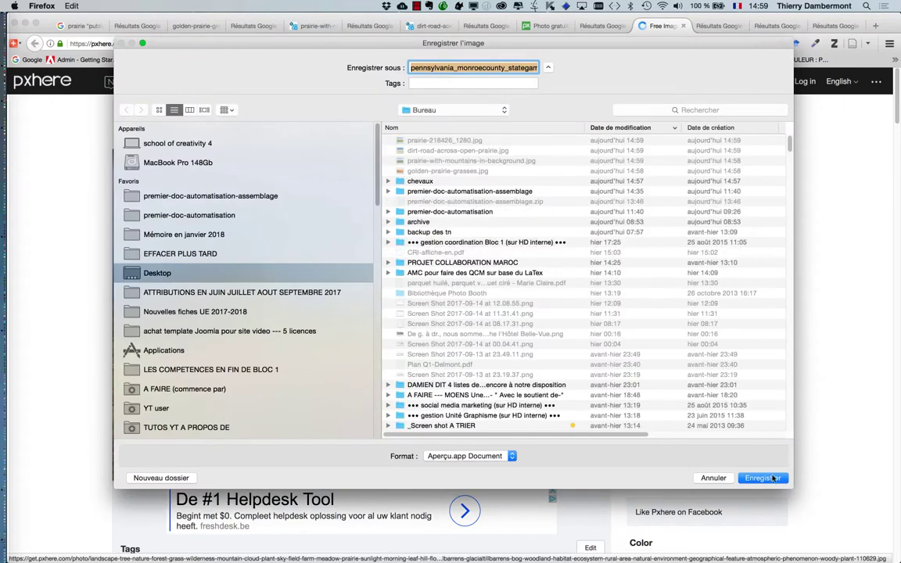
{"action": "left_click", "coordinate": [774, 477]}
- Display the yellow flower field image at full size and save it to the desktop as flowers-meadow-and-blue-sky.jpg
{"action": "key", "text": "ctrl+Tab"}
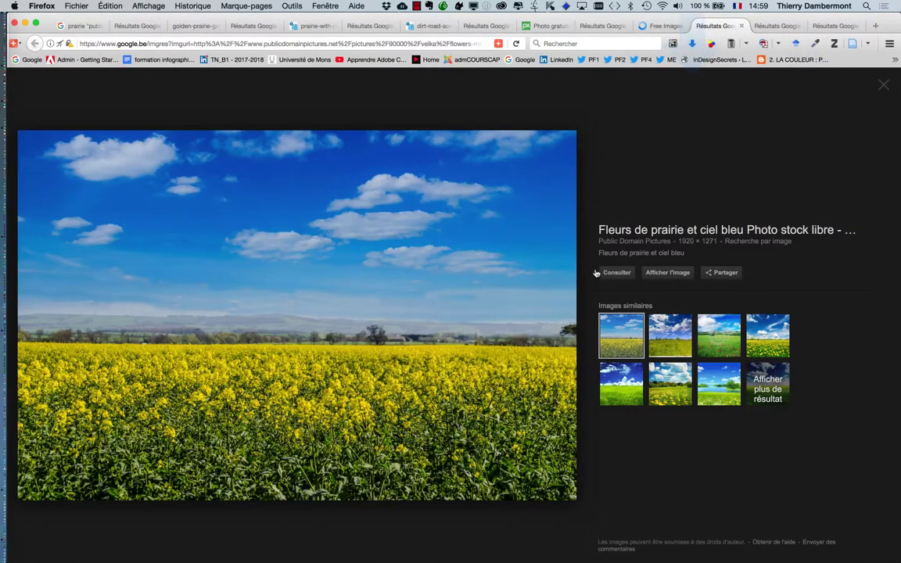
{"action": "left_click", "coordinate": [657, 273]}
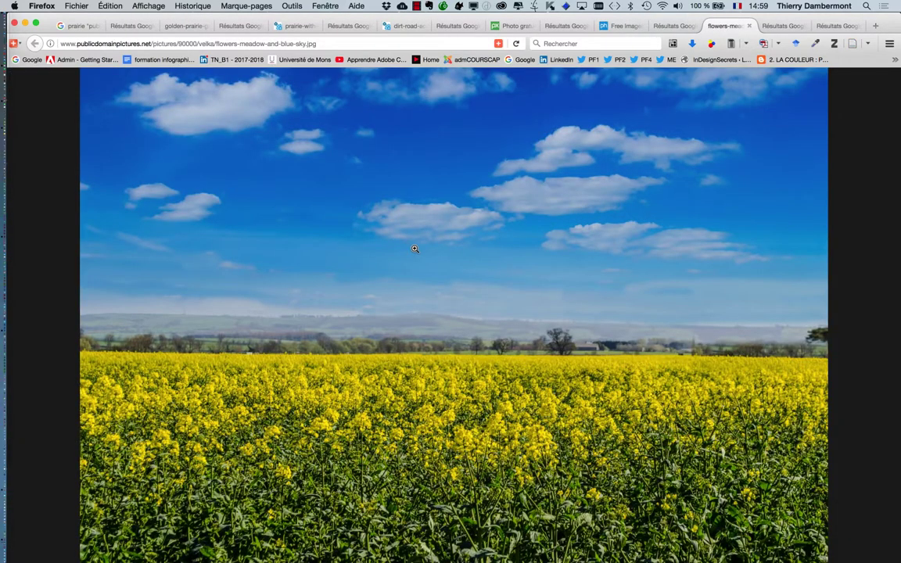
{"action": "right_click", "coordinate": [415, 249]}
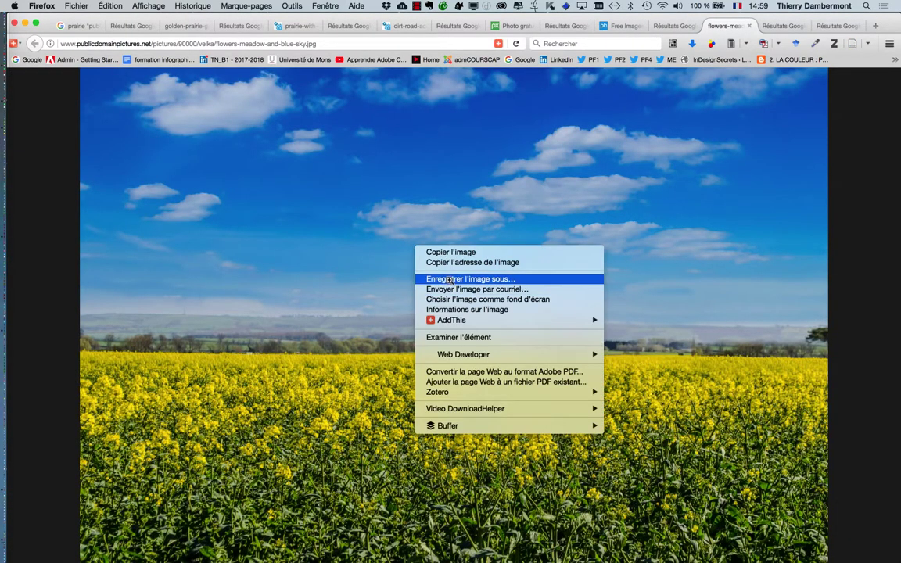
{"action": "left_click", "coordinate": [419, 278]}
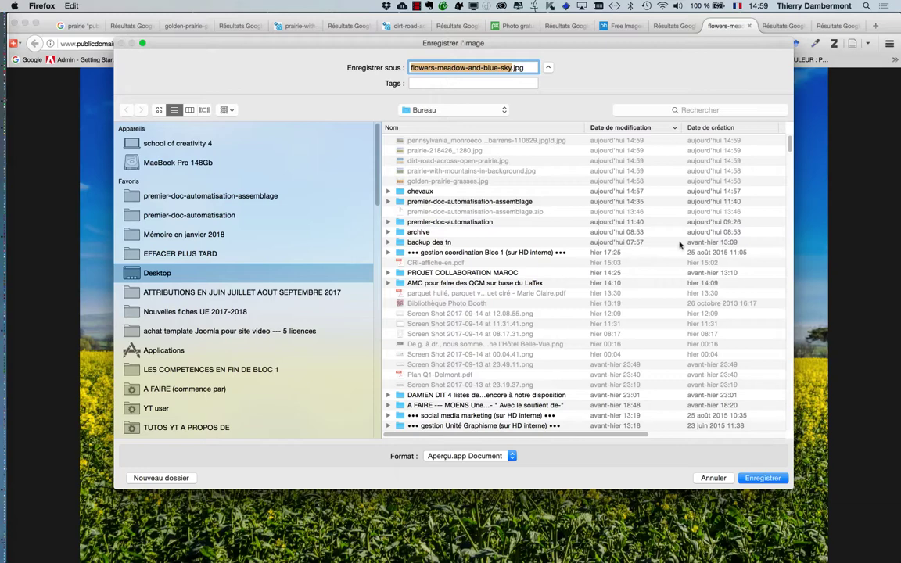
{"action": "key", "text": "Return"}
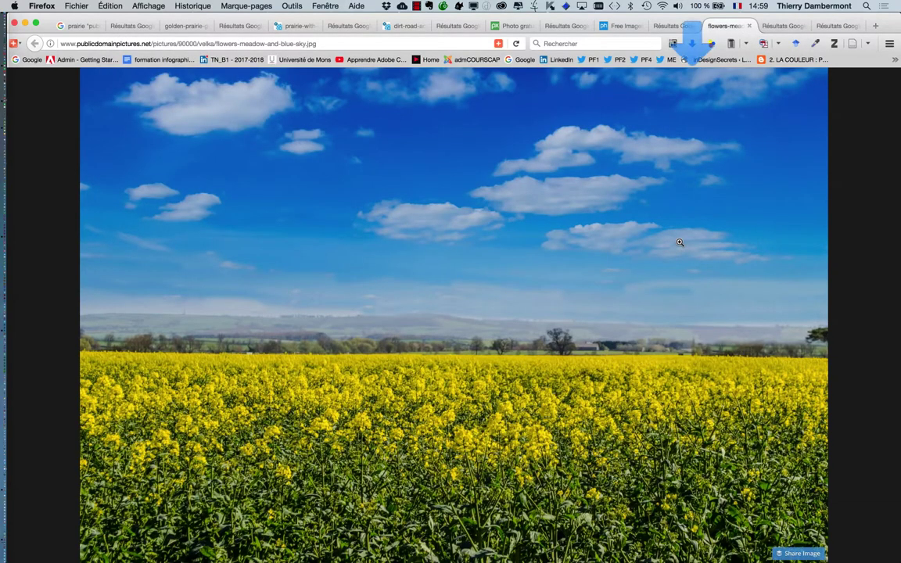
- Display the Green Meadow with Mountains in Background image at full size and save it to the desktop as green-meadow-with-mountains-in-background.jpg
{"action": "key", "text": "ctrl+Tab"}
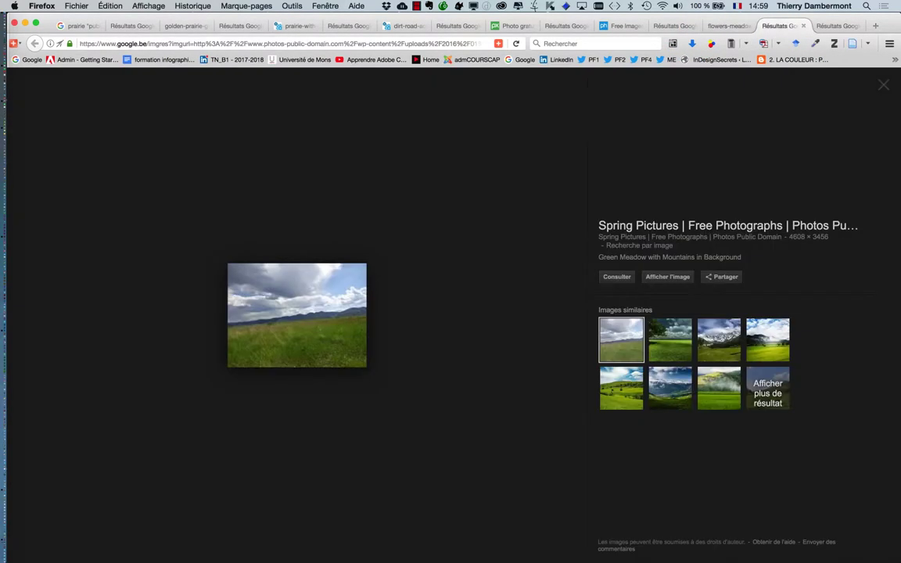
{"action": "left_click", "coordinate": [673, 276]}
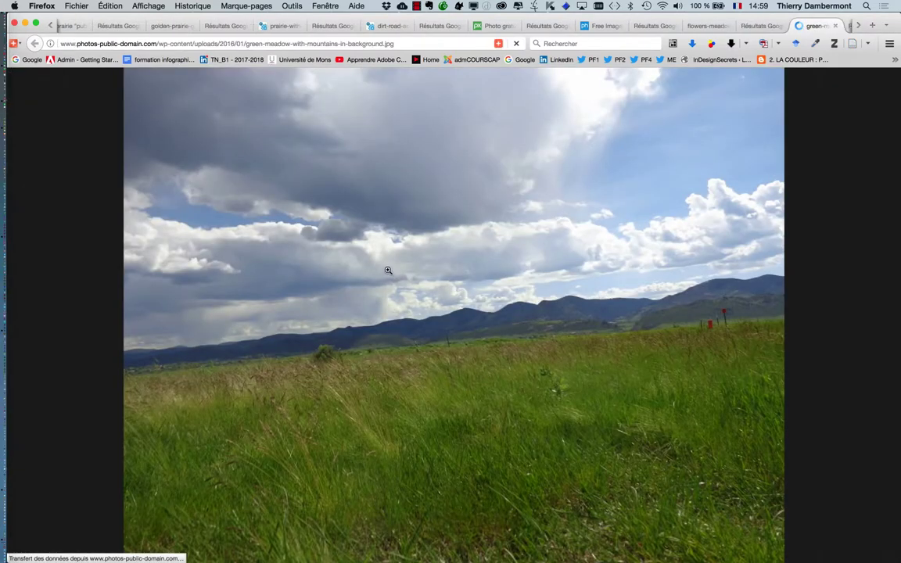
{"action": "right_click", "coordinate": [389, 271]}
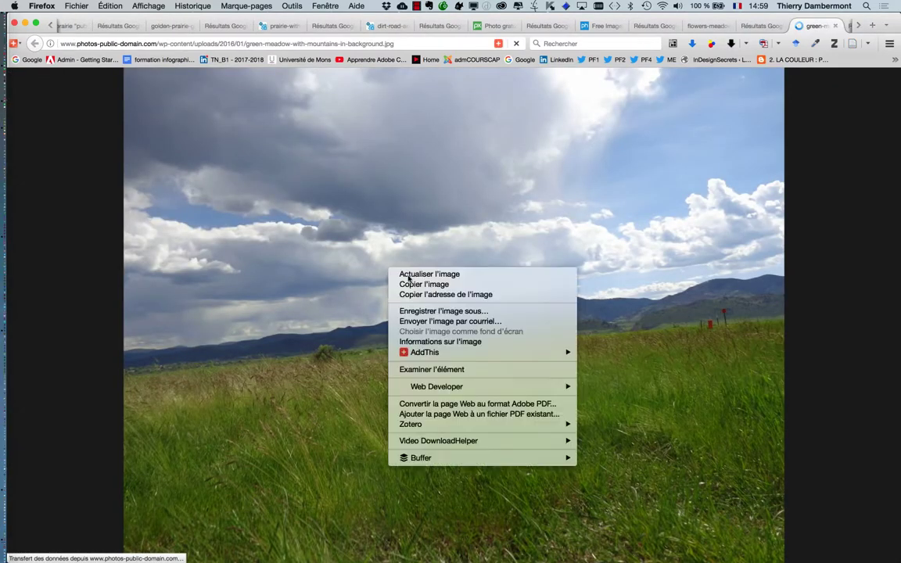
{"action": "left_click", "coordinate": [452, 311]}
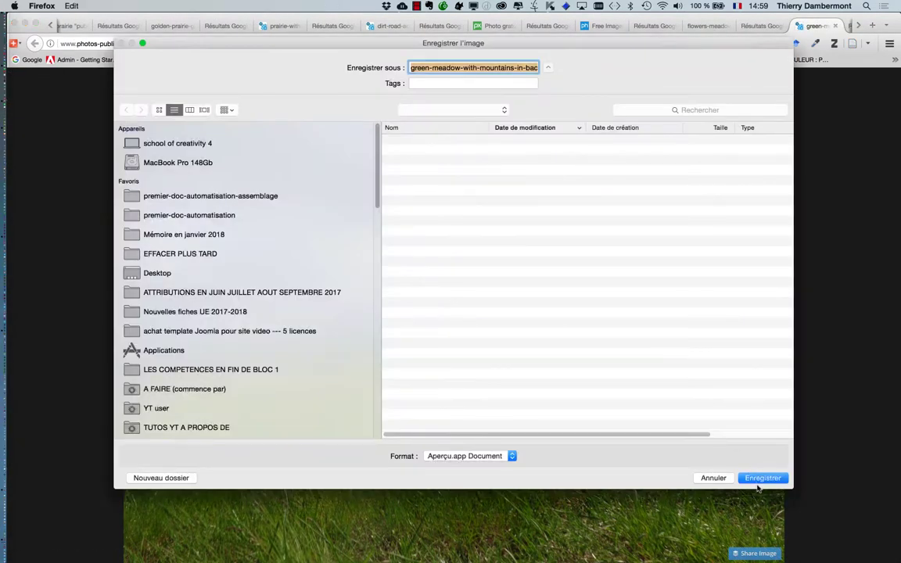
{"action": "left_click", "coordinate": [763, 478]}
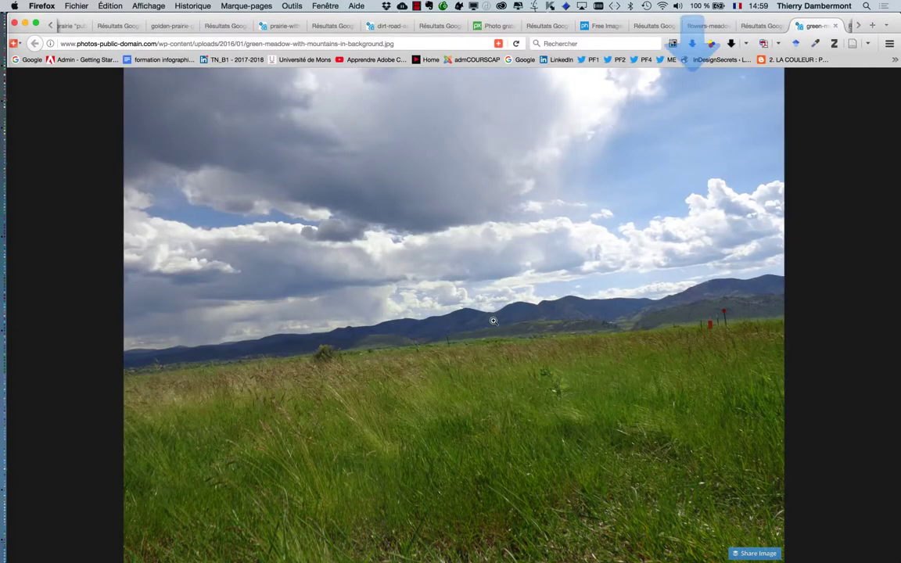
- Display the Badlands yellow flowers image at full size and save it as south-dakota-badlands-national-park-yellow-flowers-on-the-grassland.jpg
{"action": "key", "text": "ctrl+Tab"}
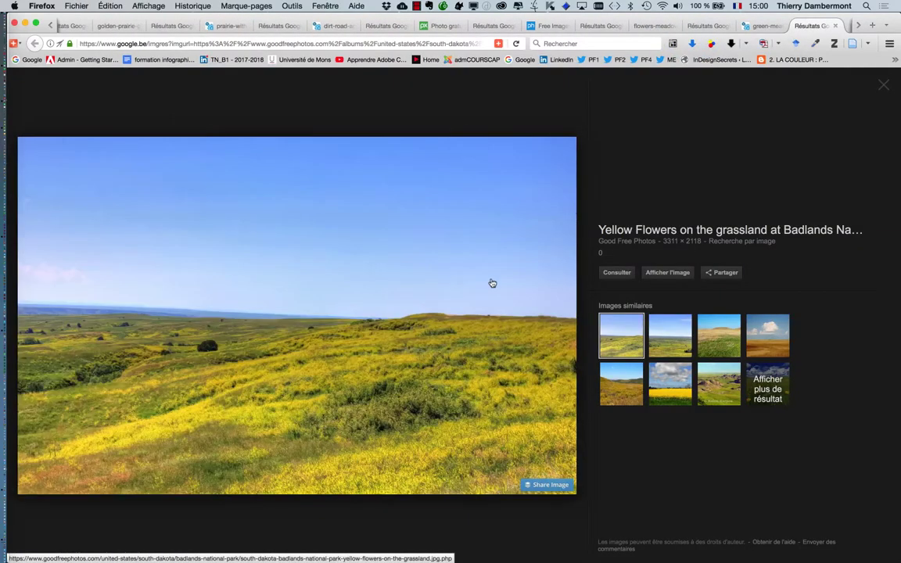
{"action": "left_click", "coordinate": [670, 273]}
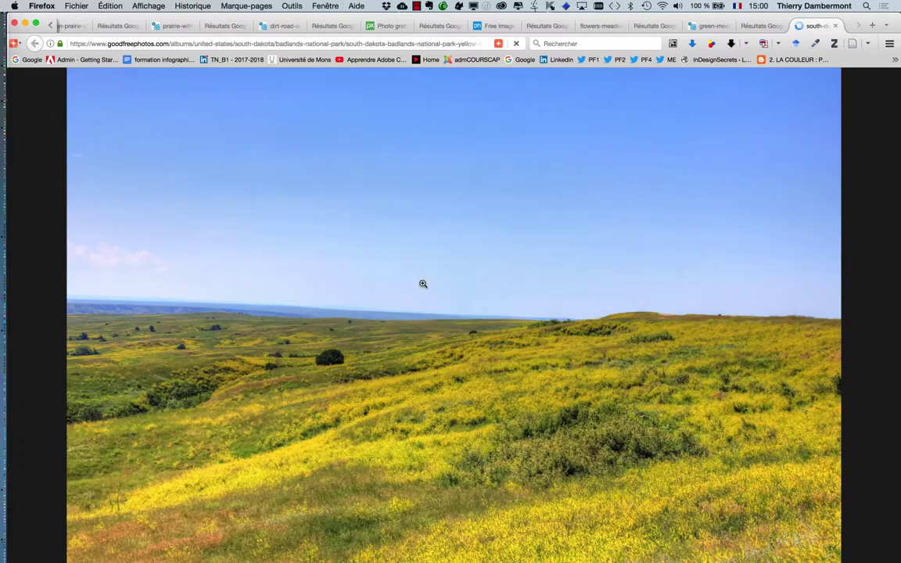
{"action": "right_click", "coordinate": [423, 282]}
{"action": "left_click", "coordinate": [485, 315]}
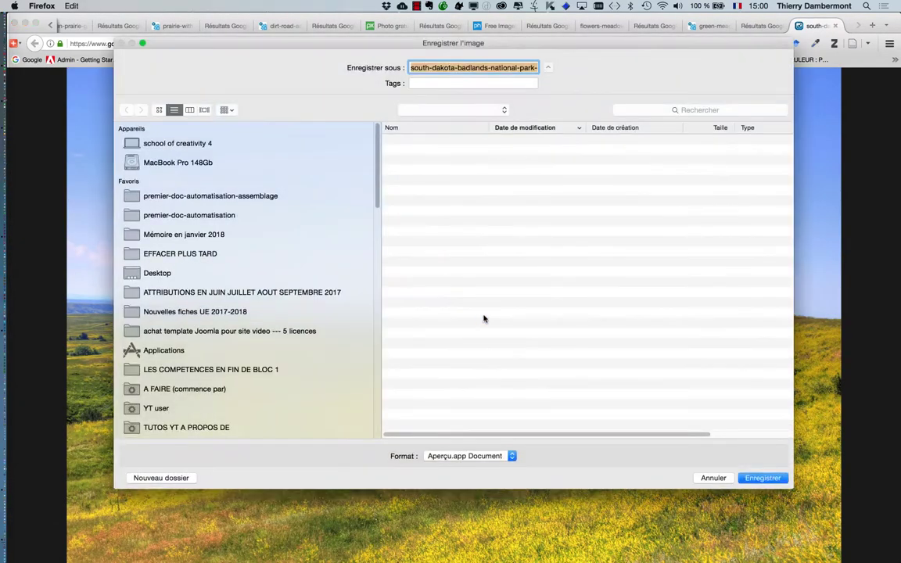
{"action": "left_click", "coordinate": [764, 479]}
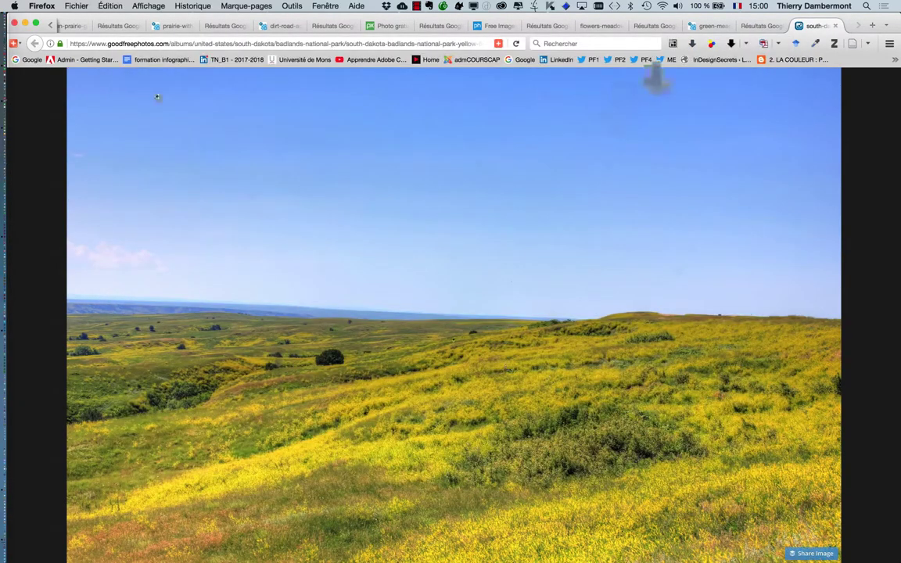
{"action": "left_click", "coordinate": [25, 25]}
{"action": "left_click", "coordinate": [222, 72]}
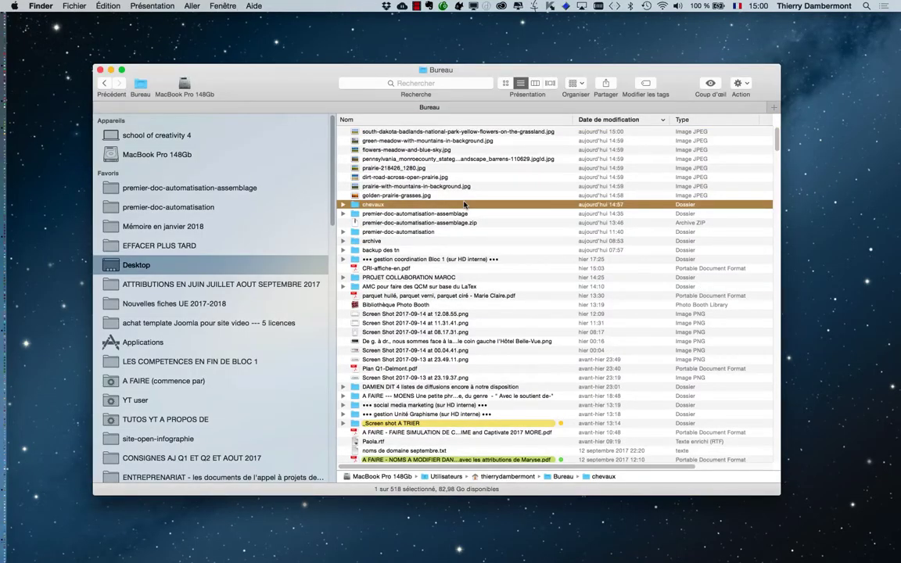
{"action": "key", "text": "alt"}
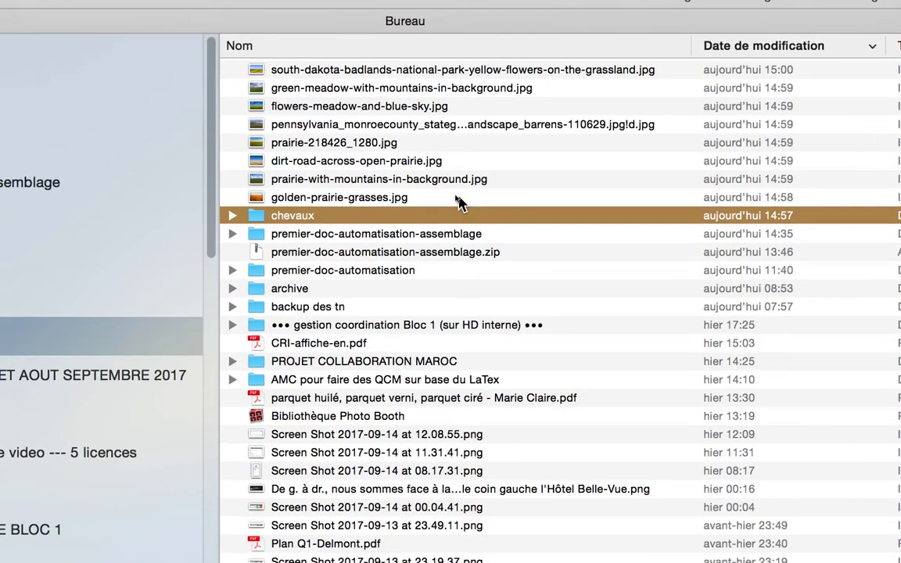
{"action": "left_click", "coordinate": [400, 192]}
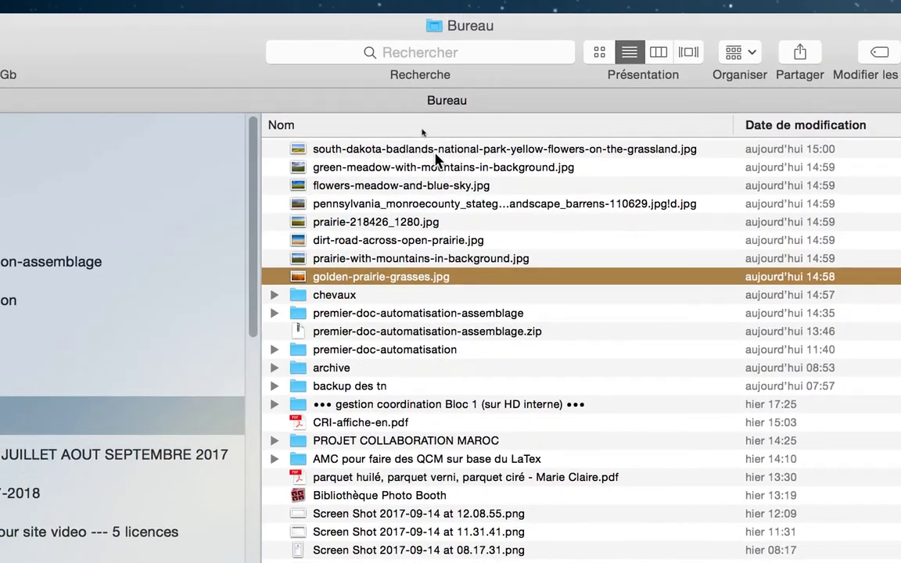
{"action": "left_click", "coordinate": [435, 152], "text": "shift"}
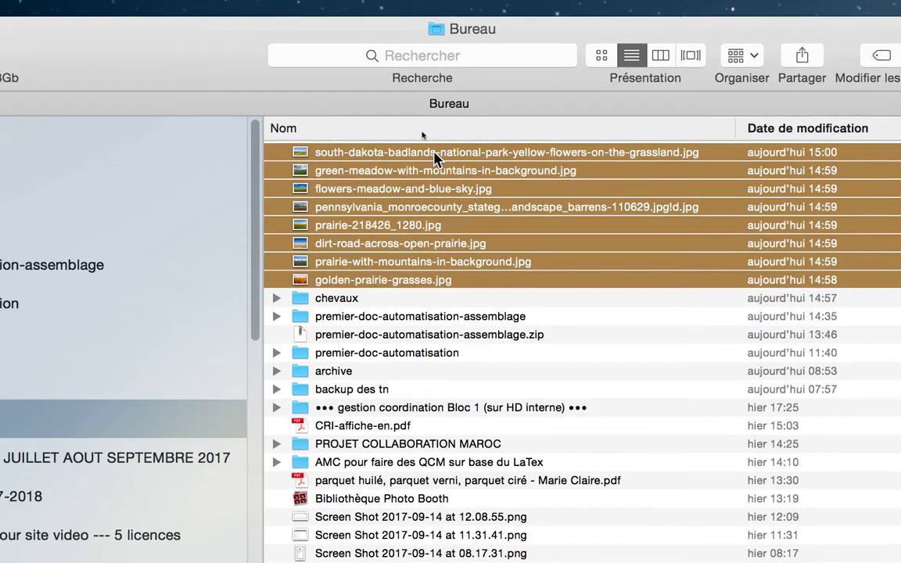
{"action": "right_click", "coordinate": [435, 152]}
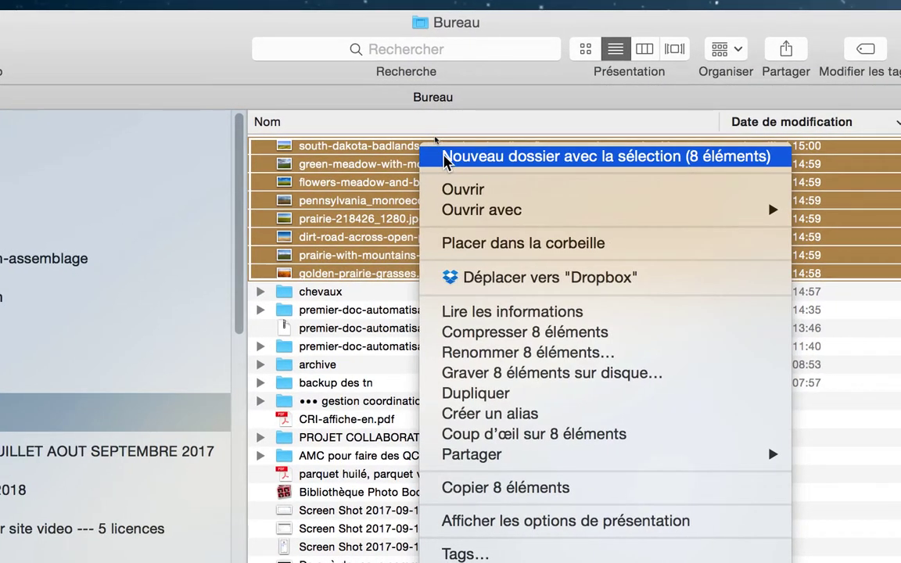
{"action": "left_click", "coordinate": [445, 155]}
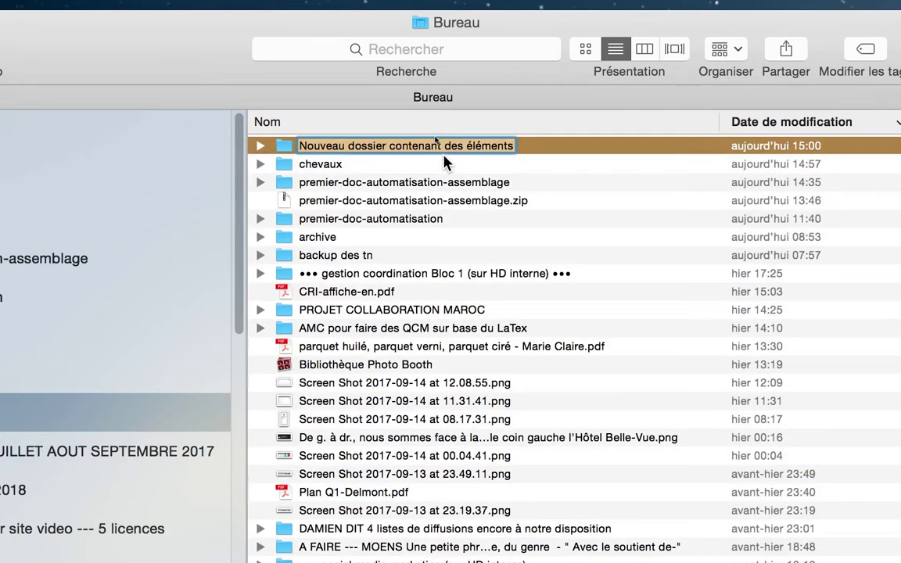
{"action": "type", "text": "prairie"}
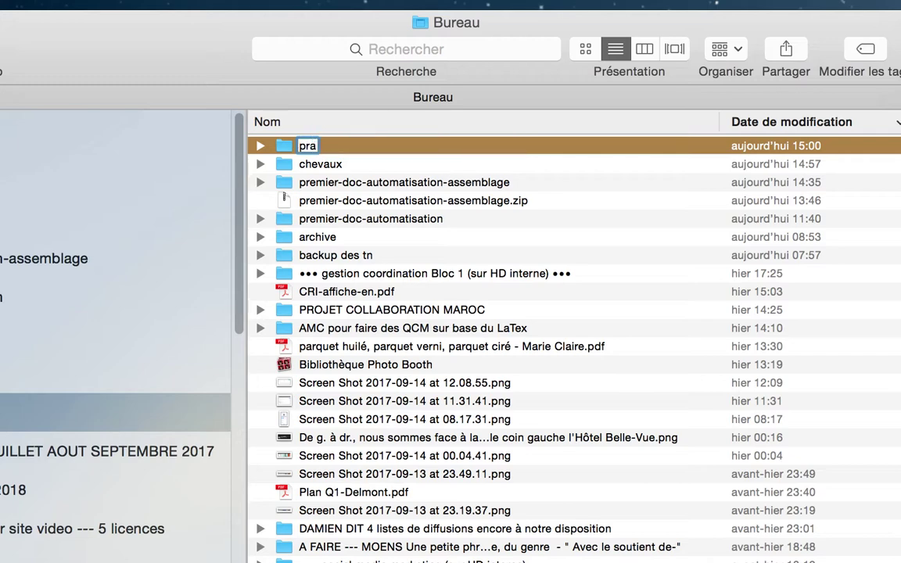
{"action": "type", "text": "s"}
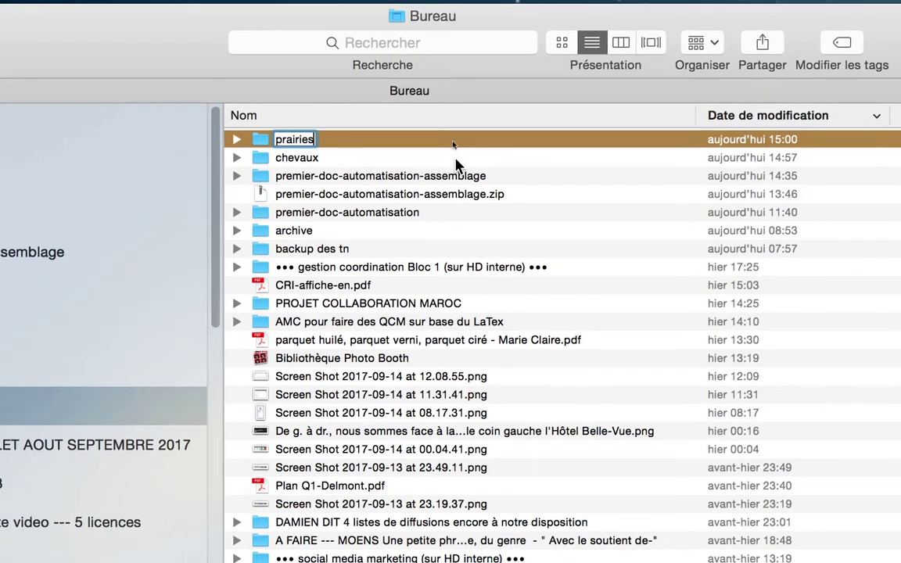
{"action": "left_click", "coordinate": [478, 169]}
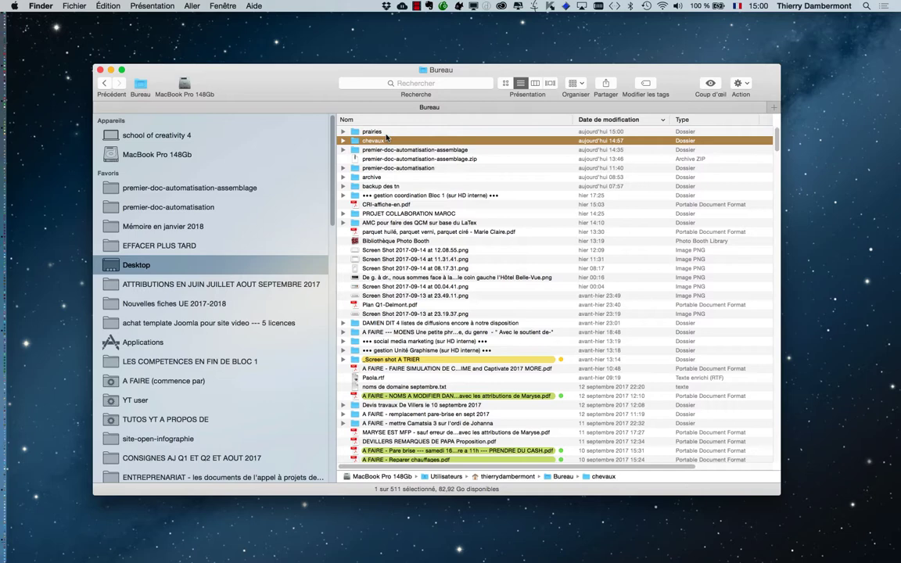
- Check the contents of the chevaux and prairies folders, collapsing each one again
{"action": "left_click", "coordinate": [343, 141]}
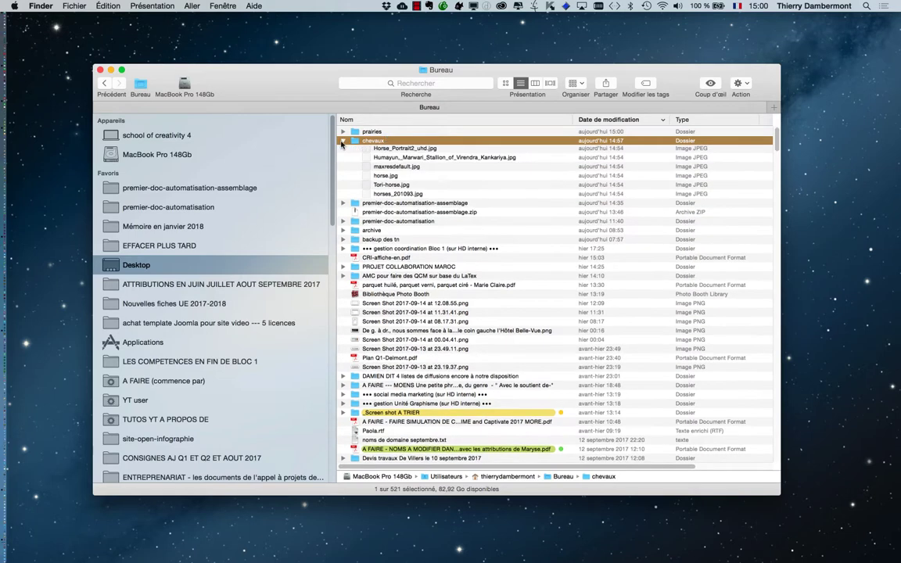
{"action": "left_click", "coordinate": [343, 141]}
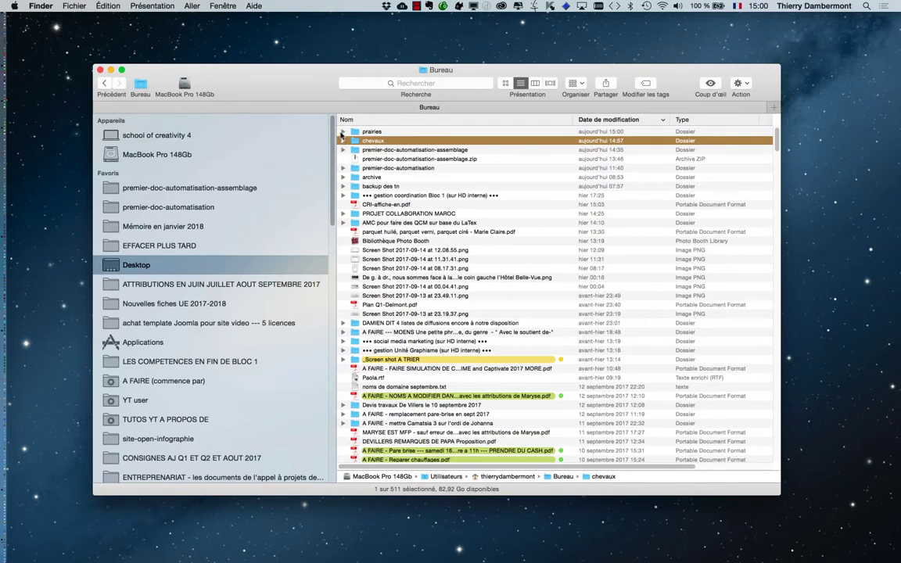
{"action": "left_click", "coordinate": [343, 132]}
{"action": "left_click", "coordinate": [342, 131]}
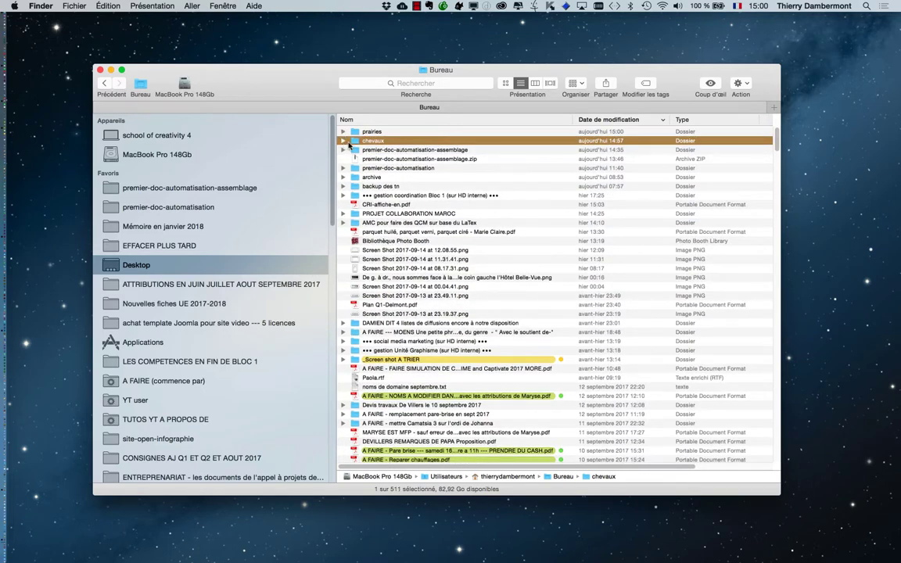